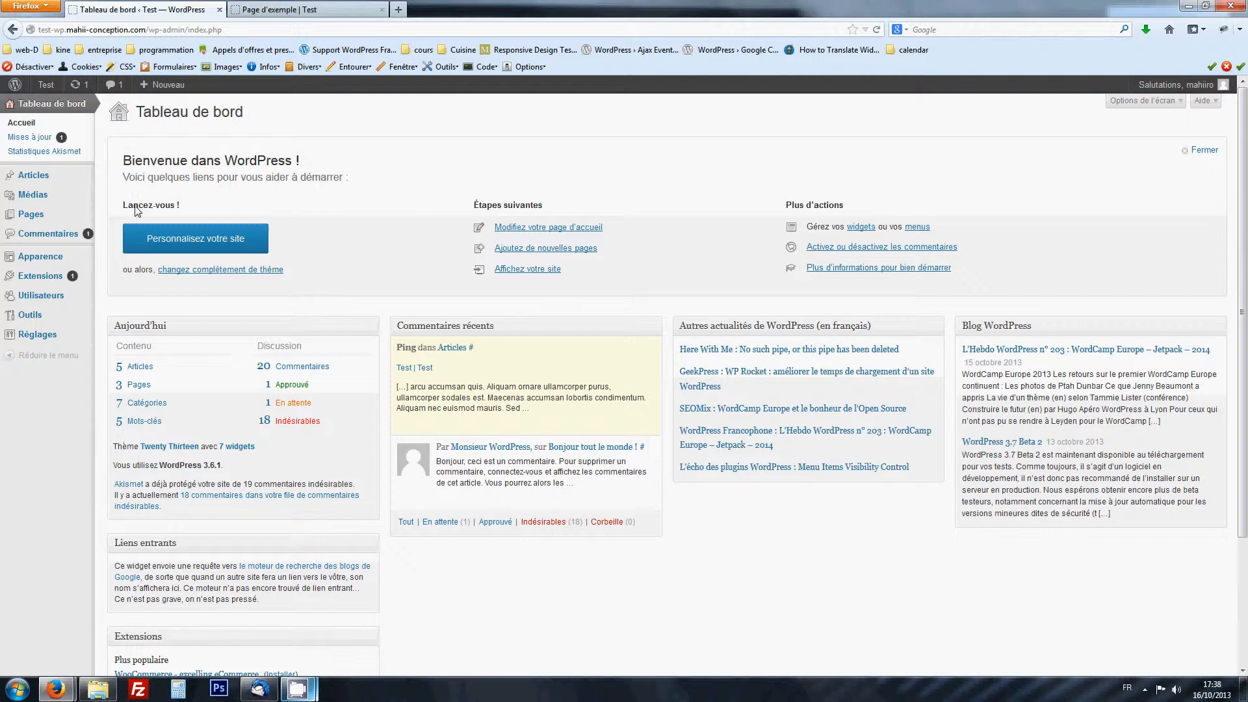
- Open the media library and examine its bulk actions, date filter and search options
mouse_move(73, 204)
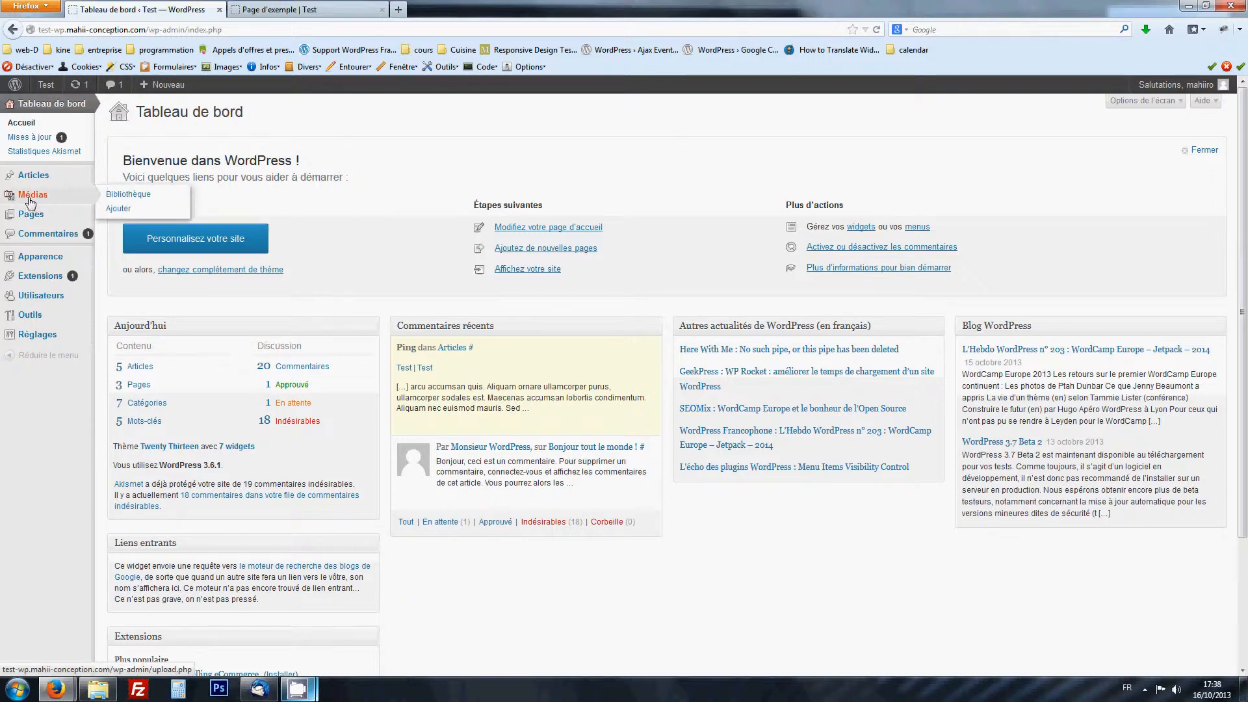
click(120, 195)
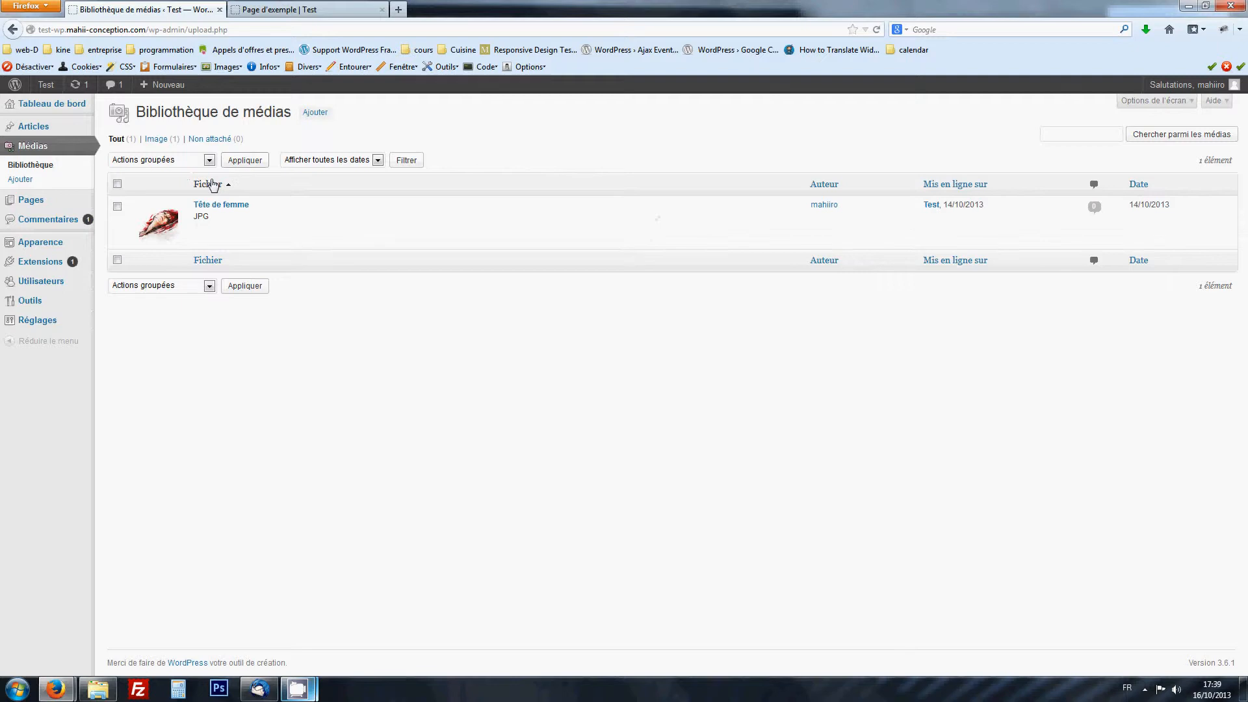
click(179, 161)
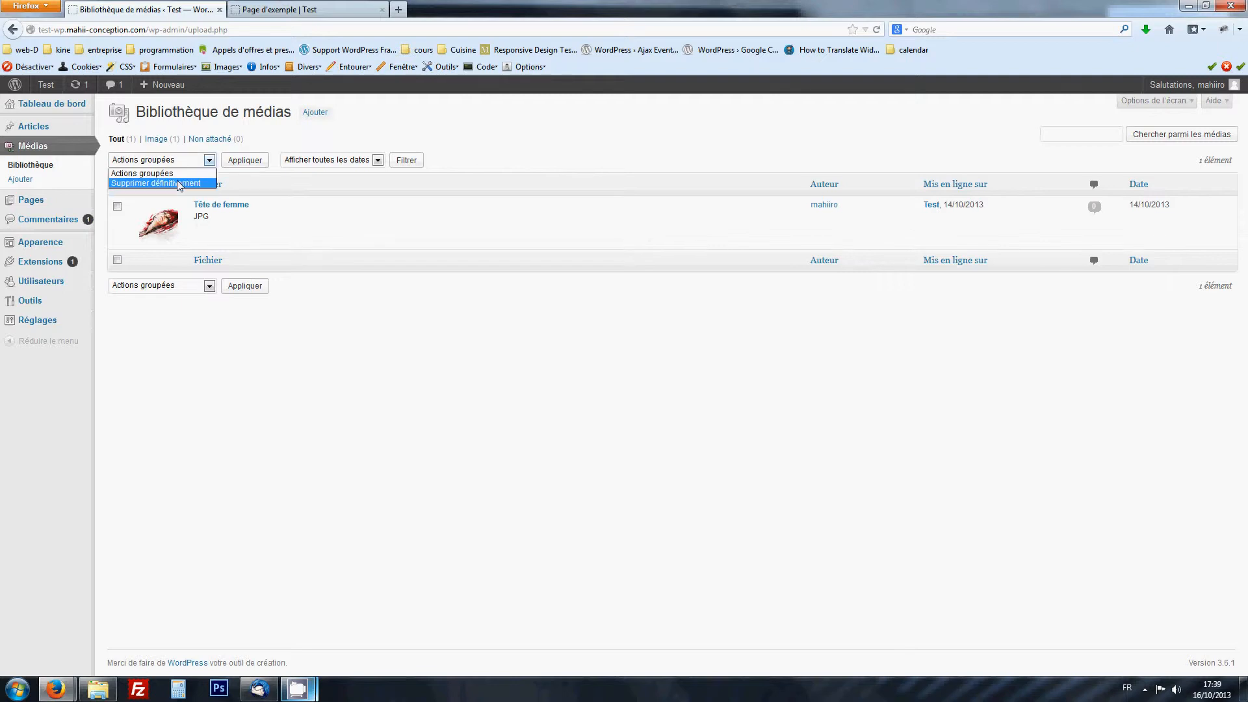
click(537, 412)
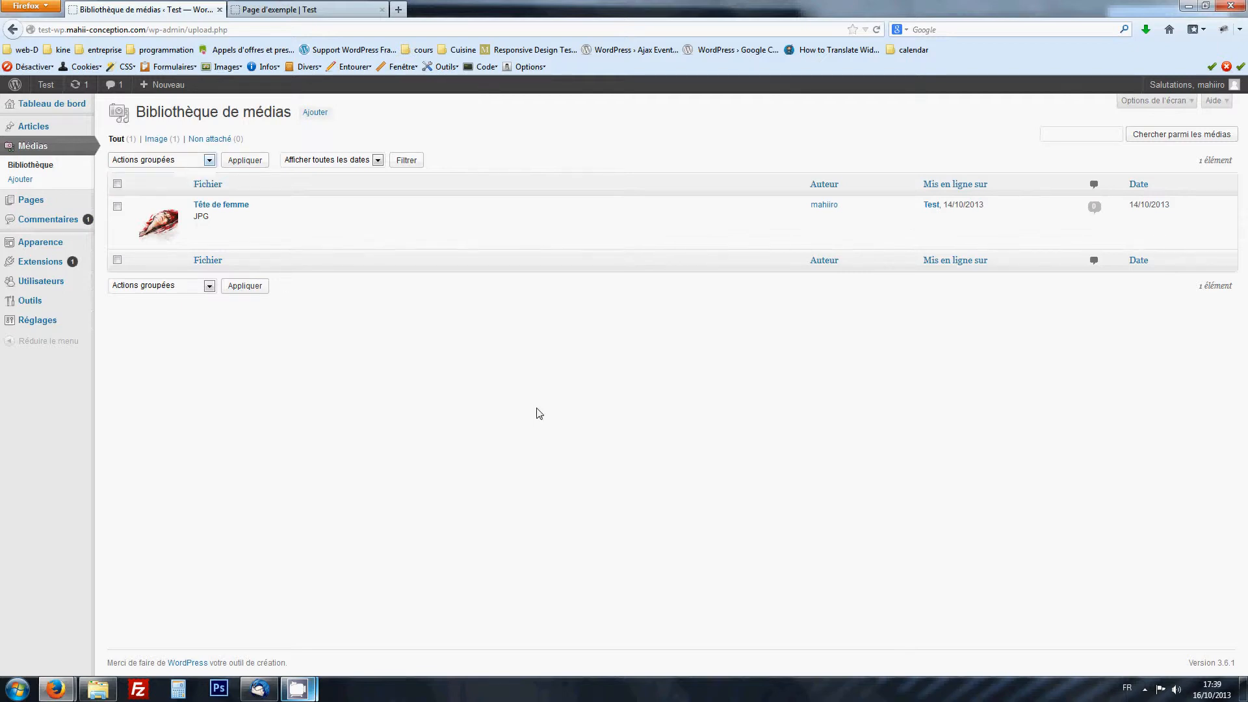
click(329, 161)
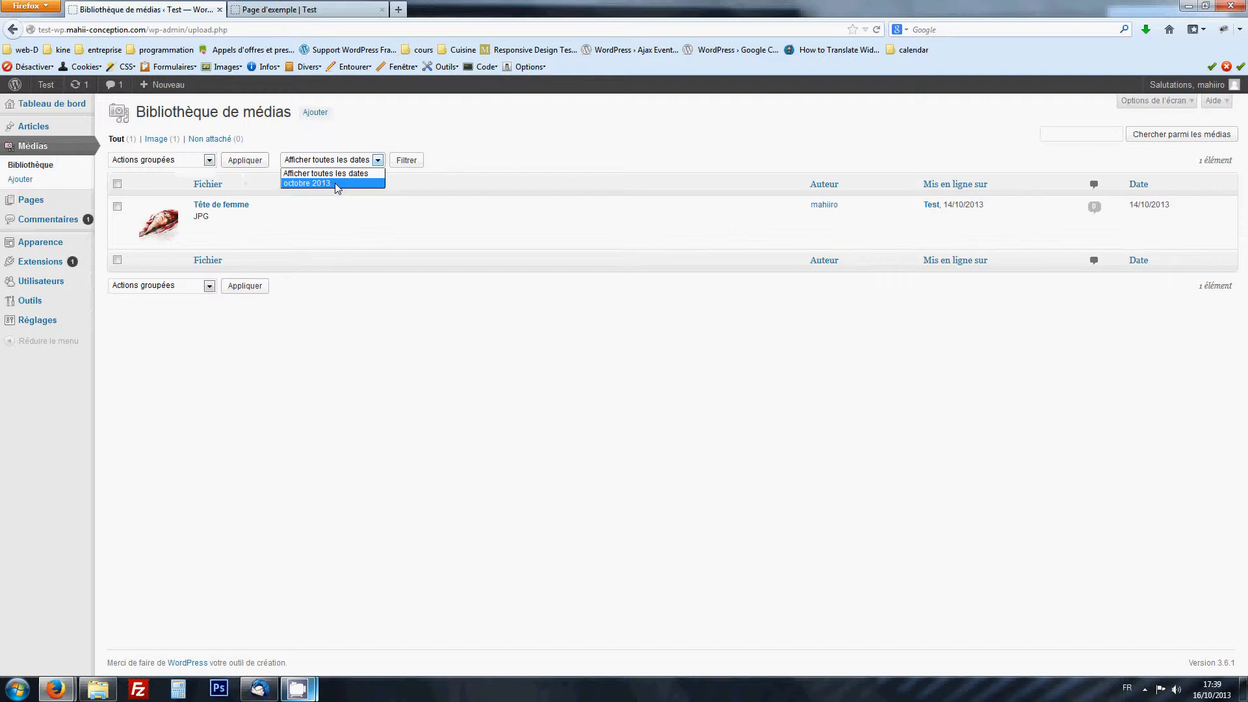
click(671, 409)
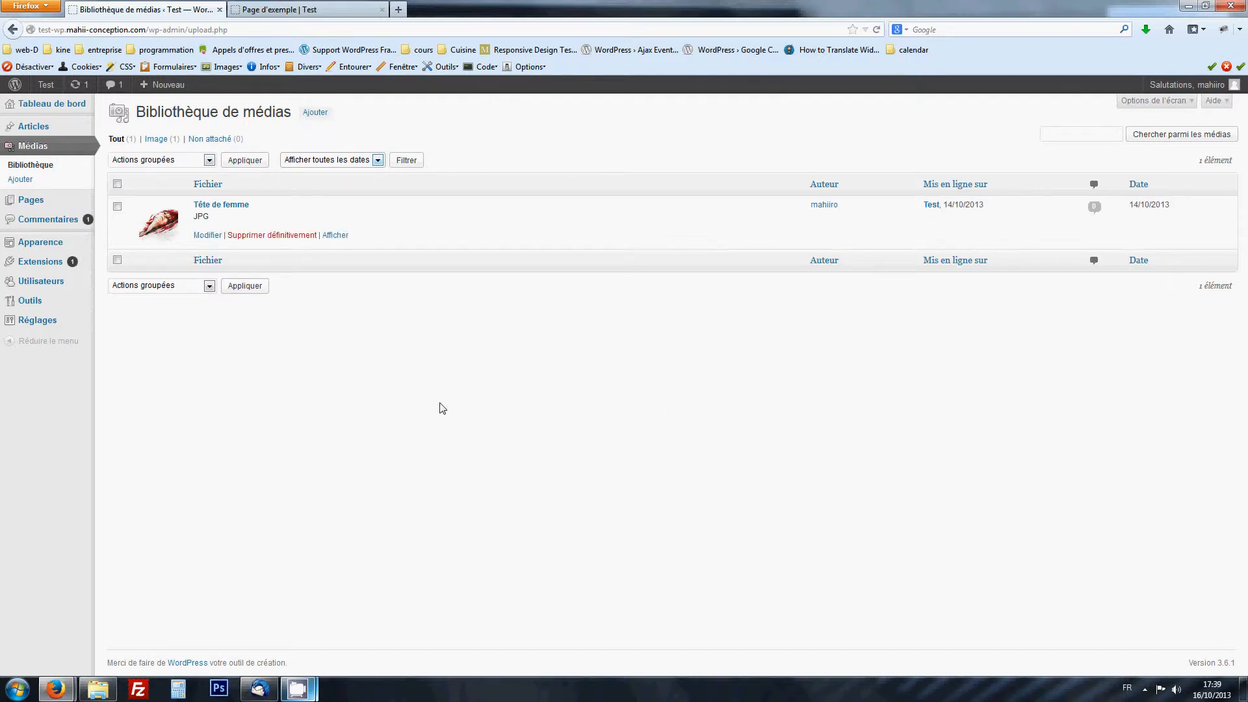
click(1082, 135)
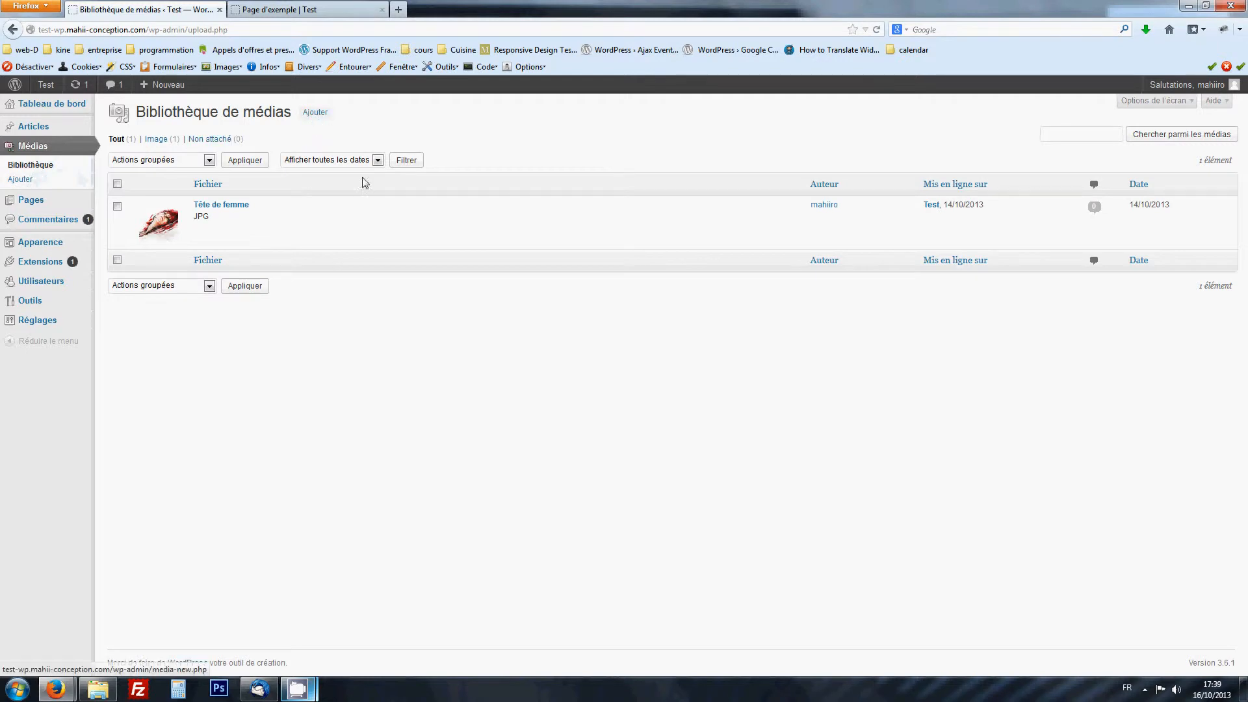
- Open the page for adding new media and place a narrowed window of the Images library beside it
click(315, 113)
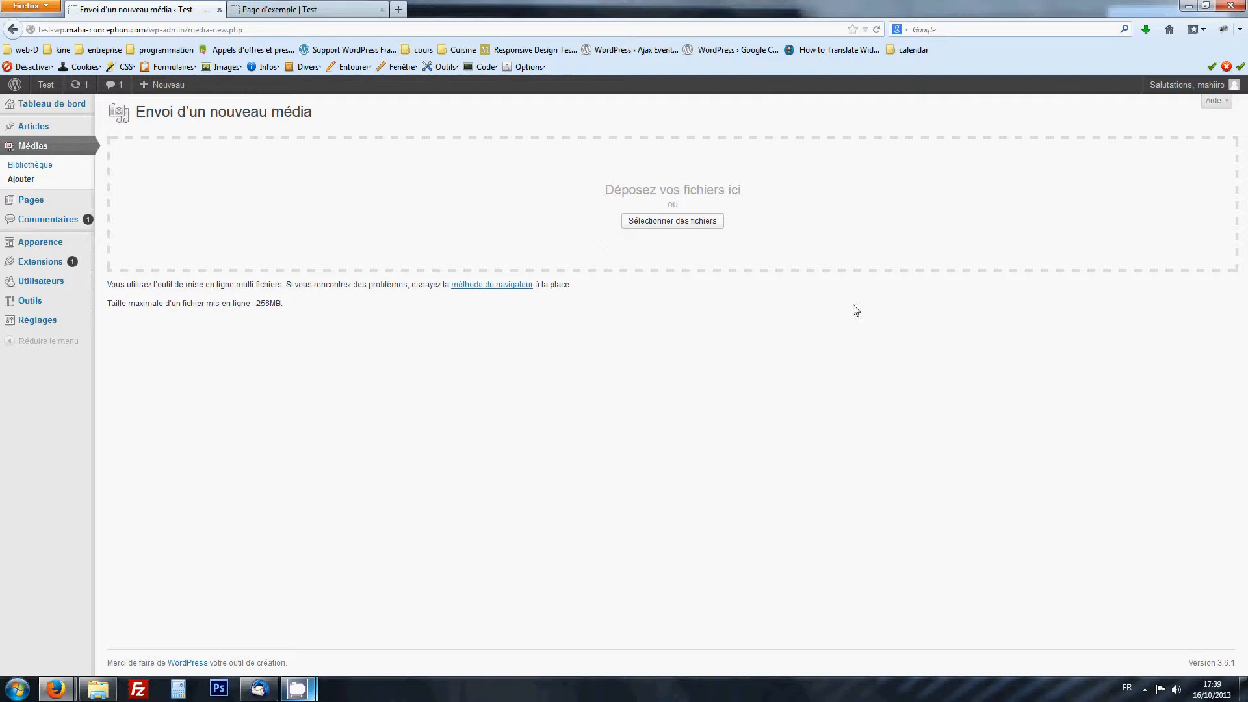
click(18, 689)
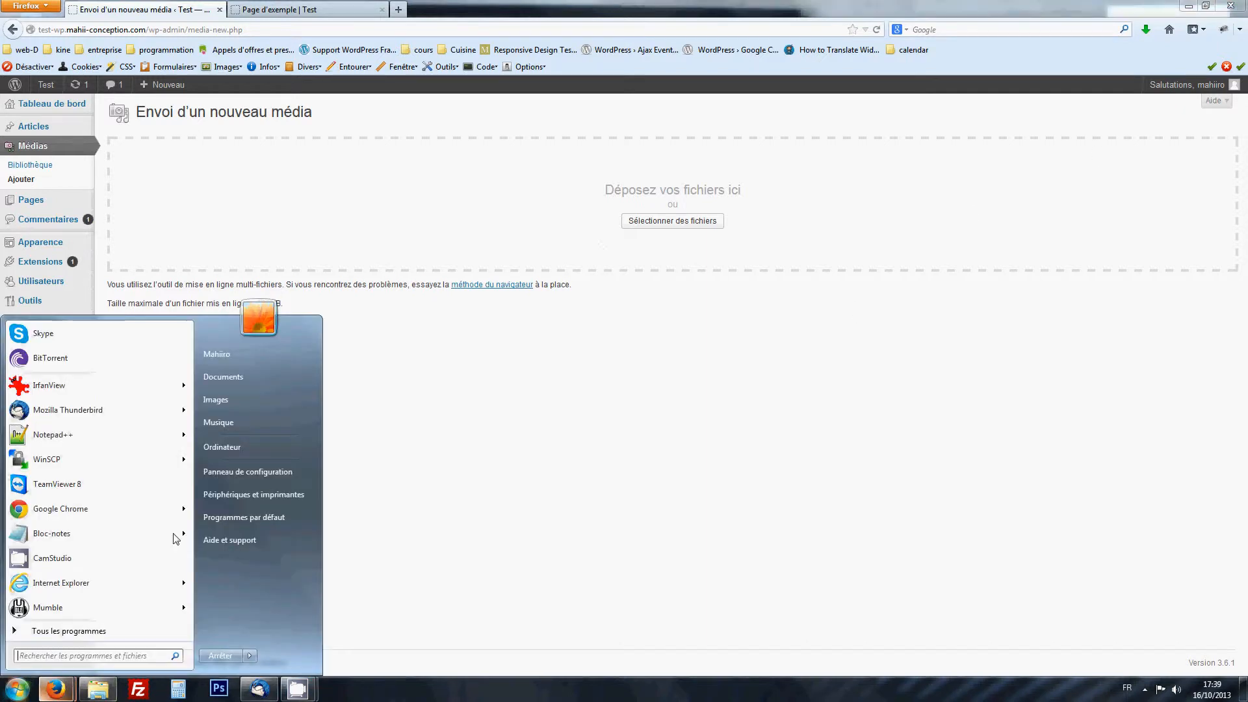
click(239, 406)
drag(677, 53, 1066, 81)
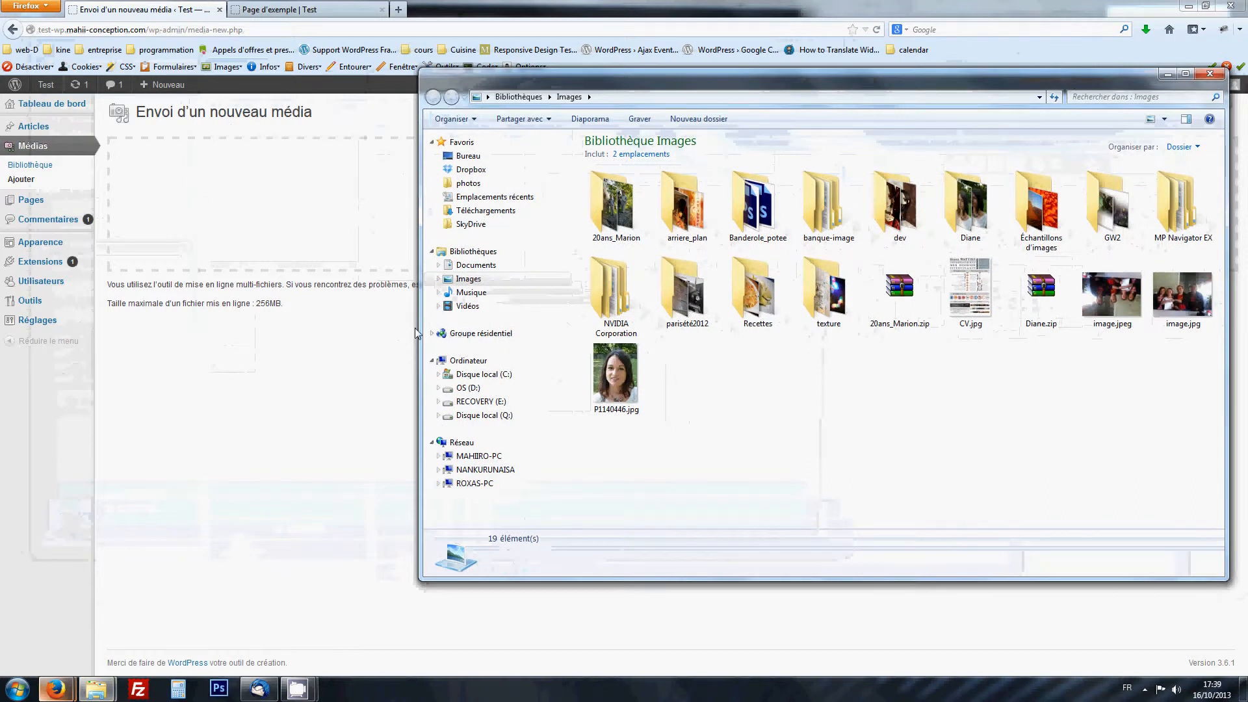
drag(426, 325, 497, 324)
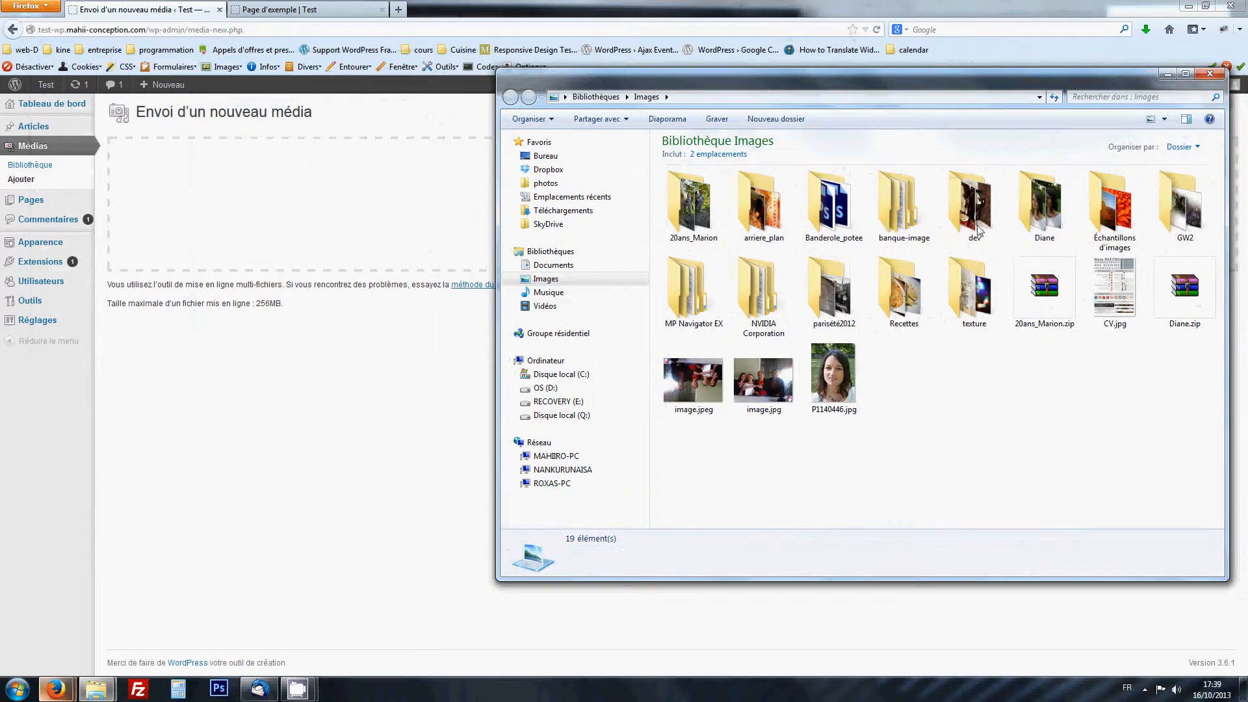
- Upload Koala.jpg and Manchots.jpg together from the Échantillons d'images folder by dropping them into the upload area
double_click(1114, 215)
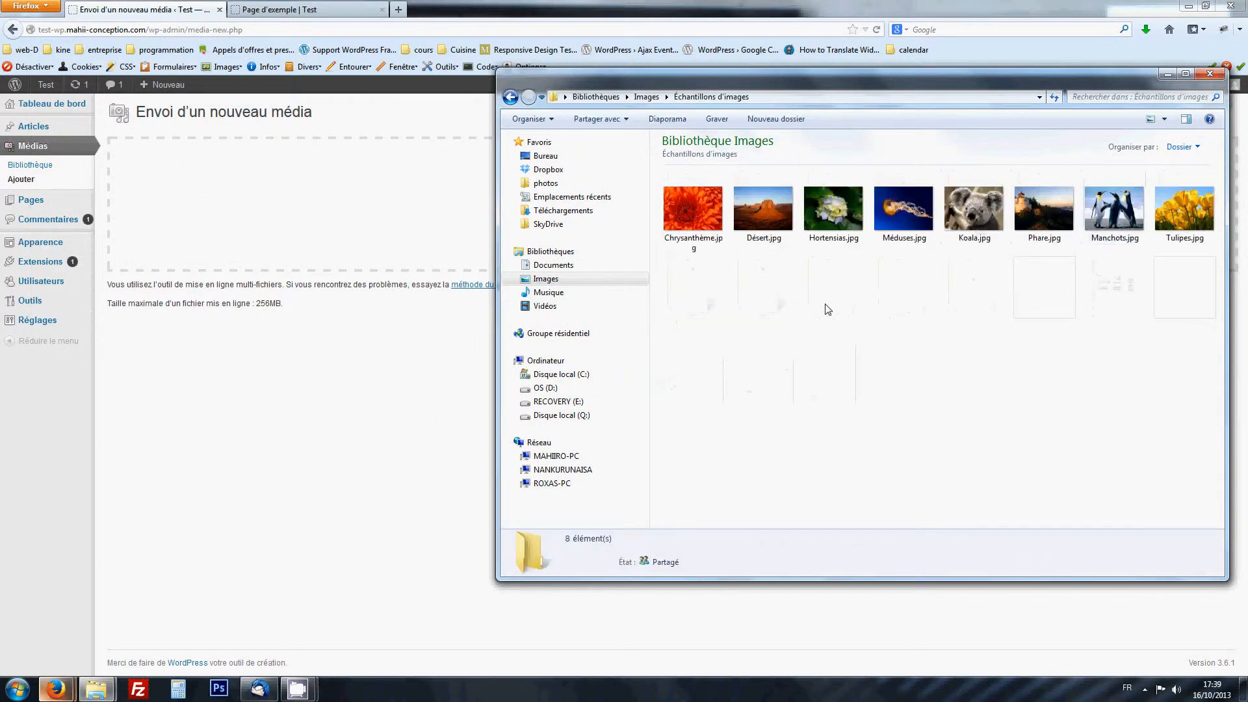
click(985, 216)
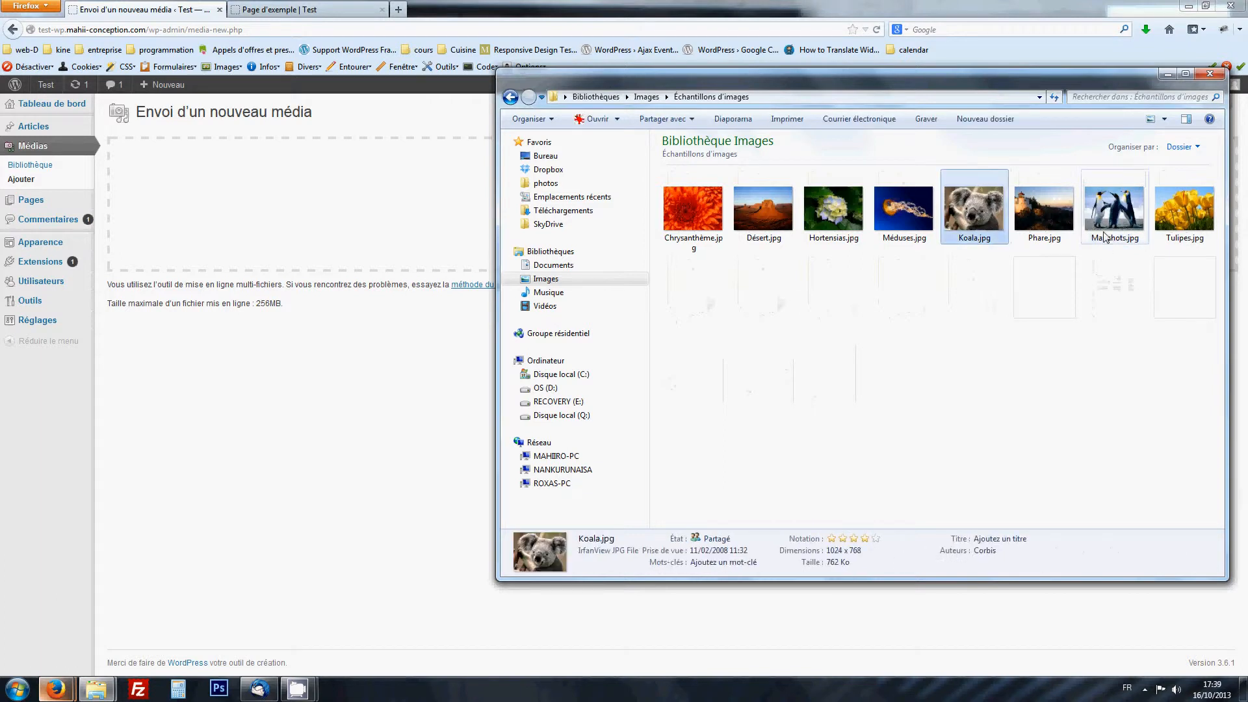
ctrl+click(1111, 201)
drag(1111, 202, 327, 192)
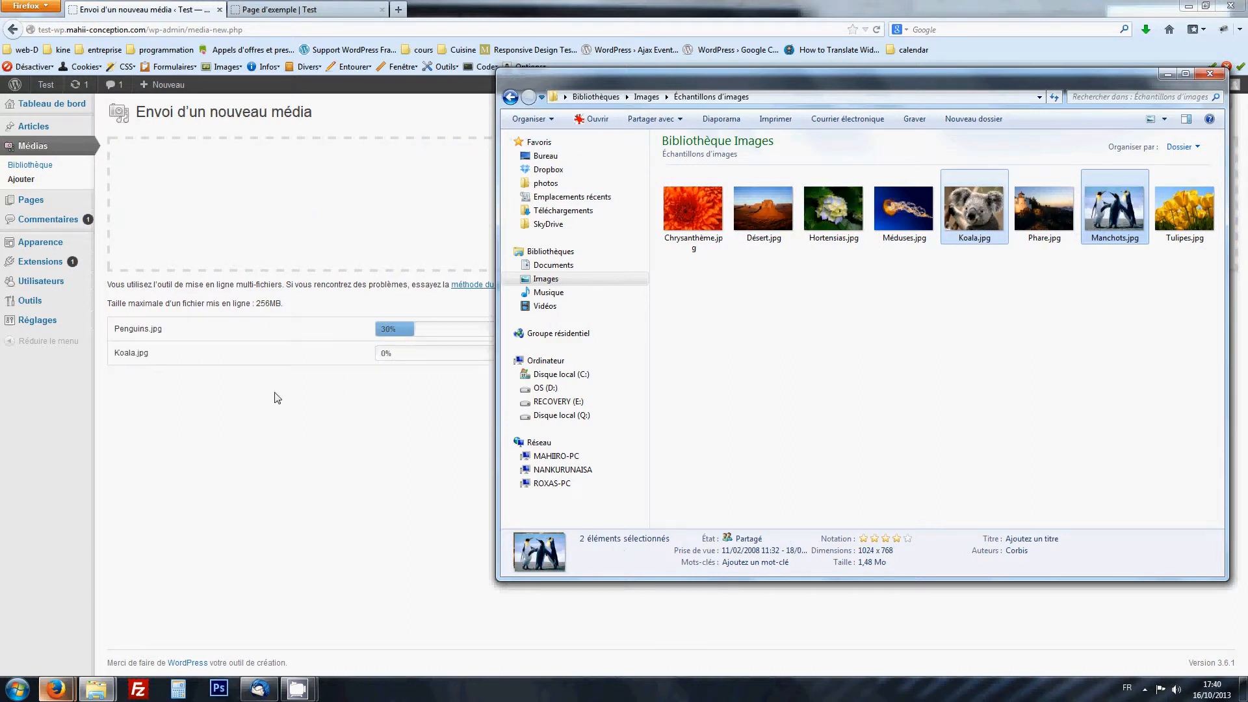
click(364, 443)
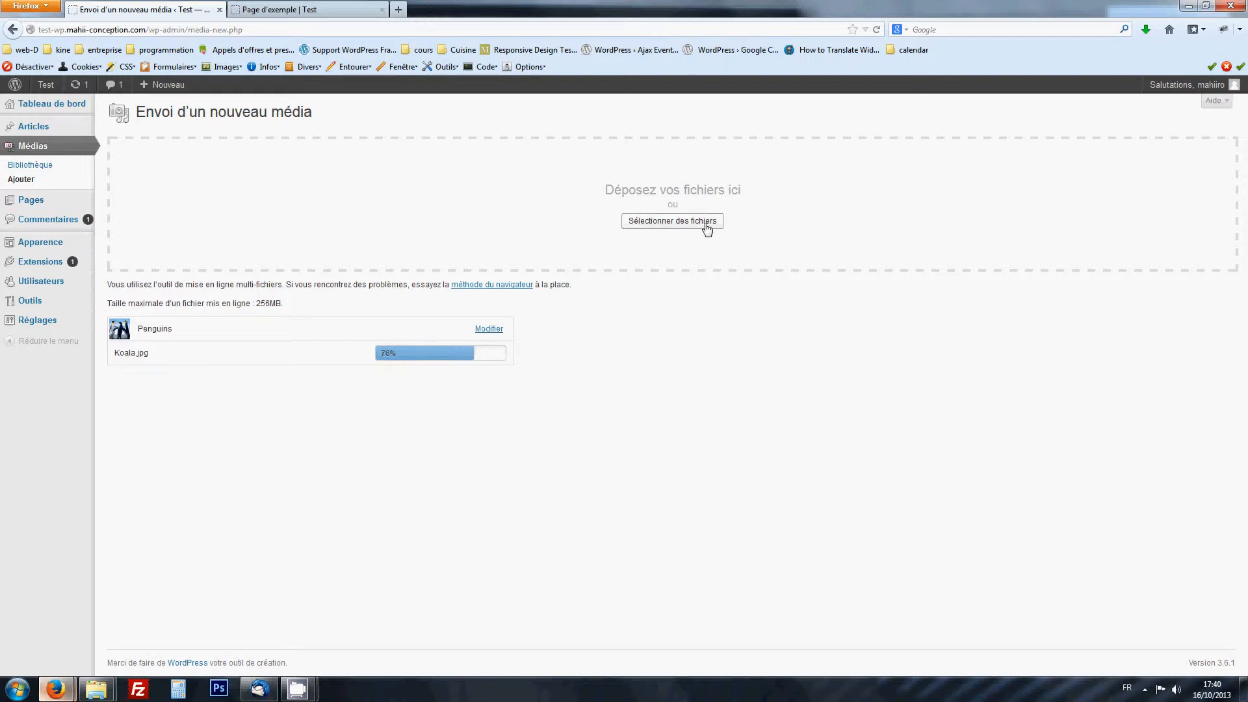
- Start choosing a file to upload and select panneau_pancarte (5).JPG in the banque-image/autres folder
click(662, 221)
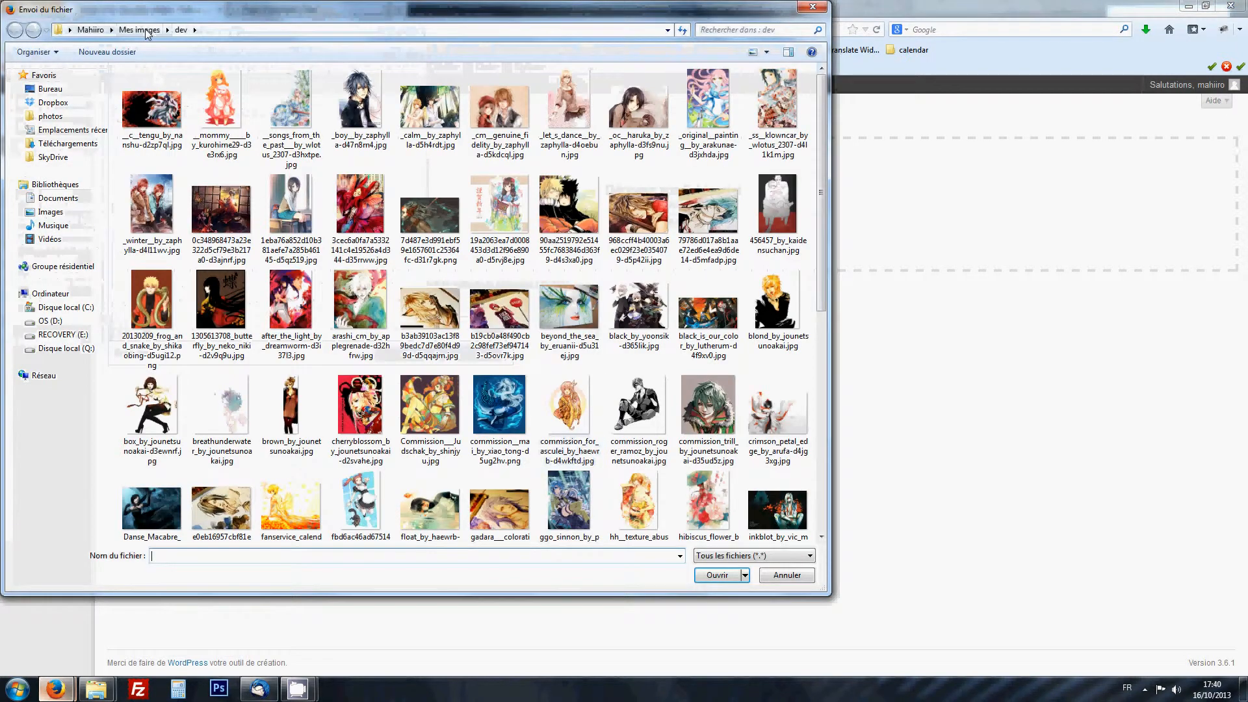
click(148, 33)
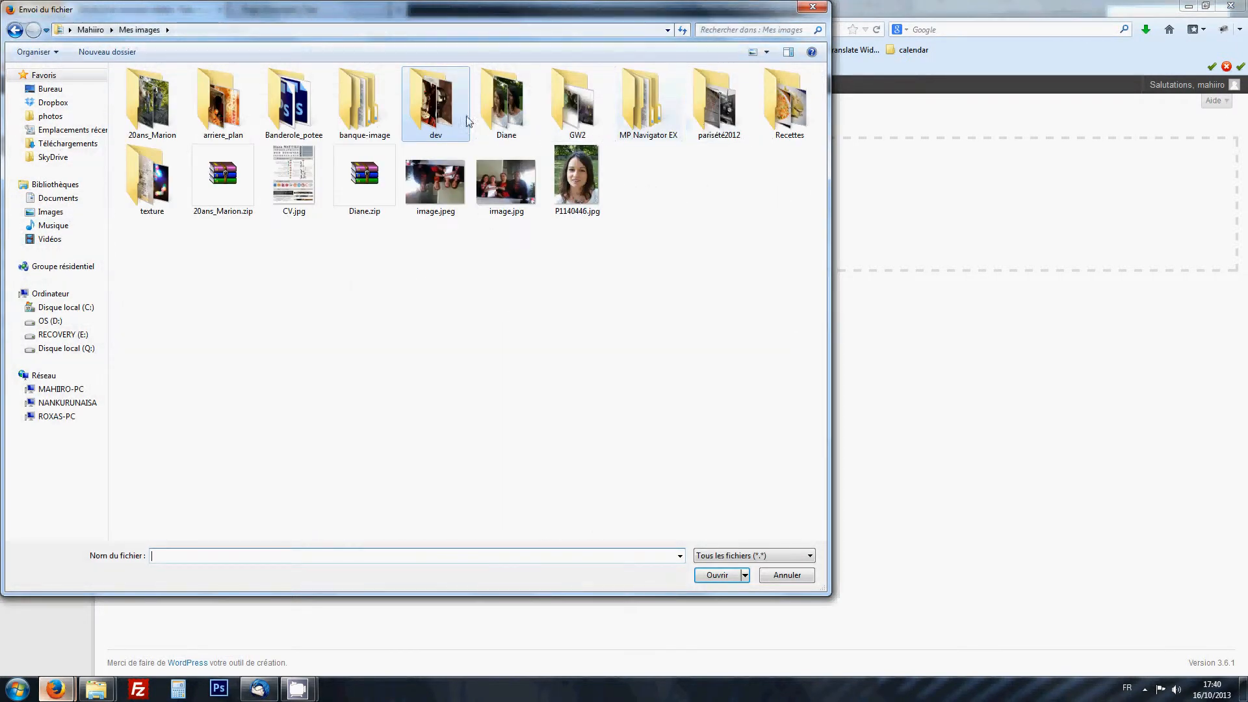
double_click(367, 110)
double_click(150, 104)
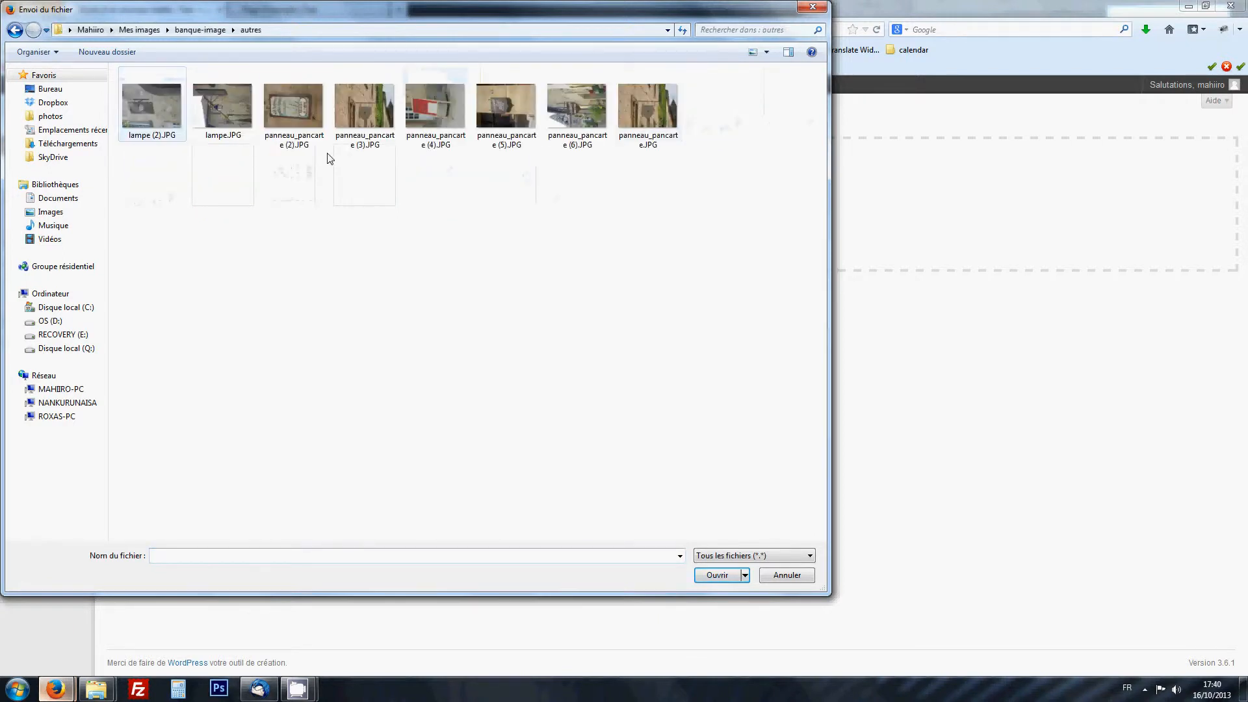
click(507, 107)
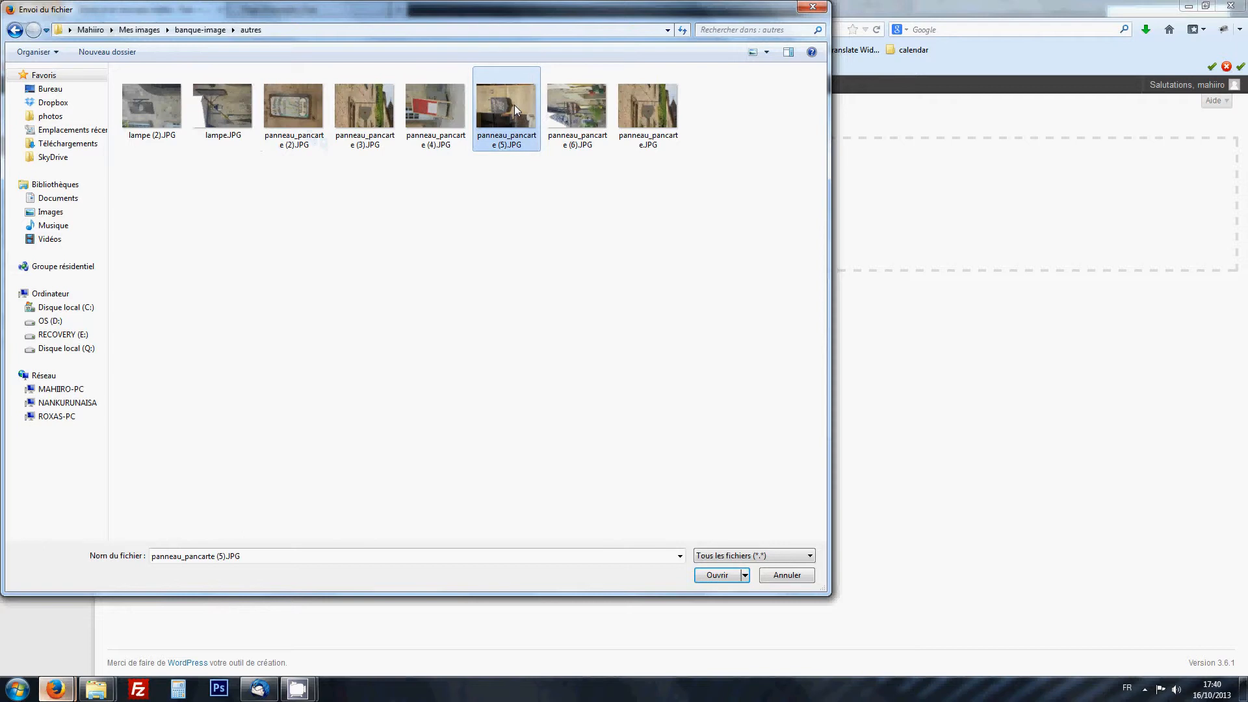
- Switch to the dev folder under Mes images and upload pink_hair_by_jounetsunoakai-d3fjqk0.jpg from it instead
click(203, 29)
click(139, 30)
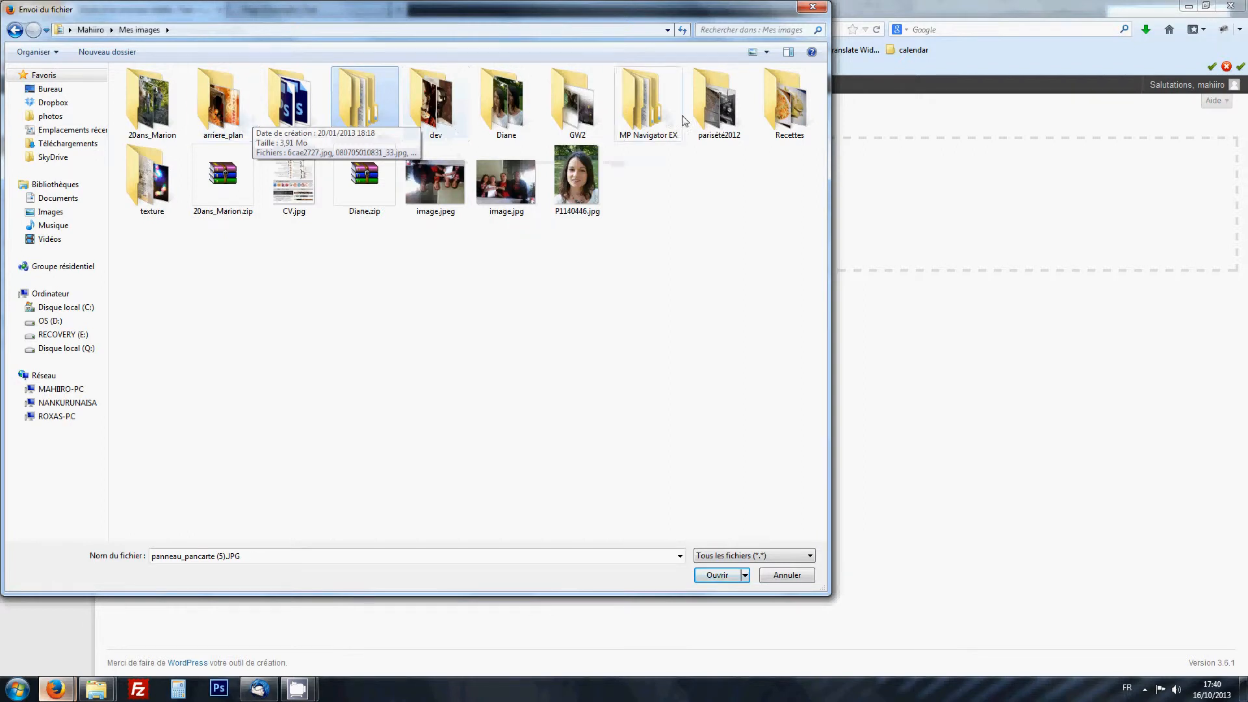
double_click(435, 104)
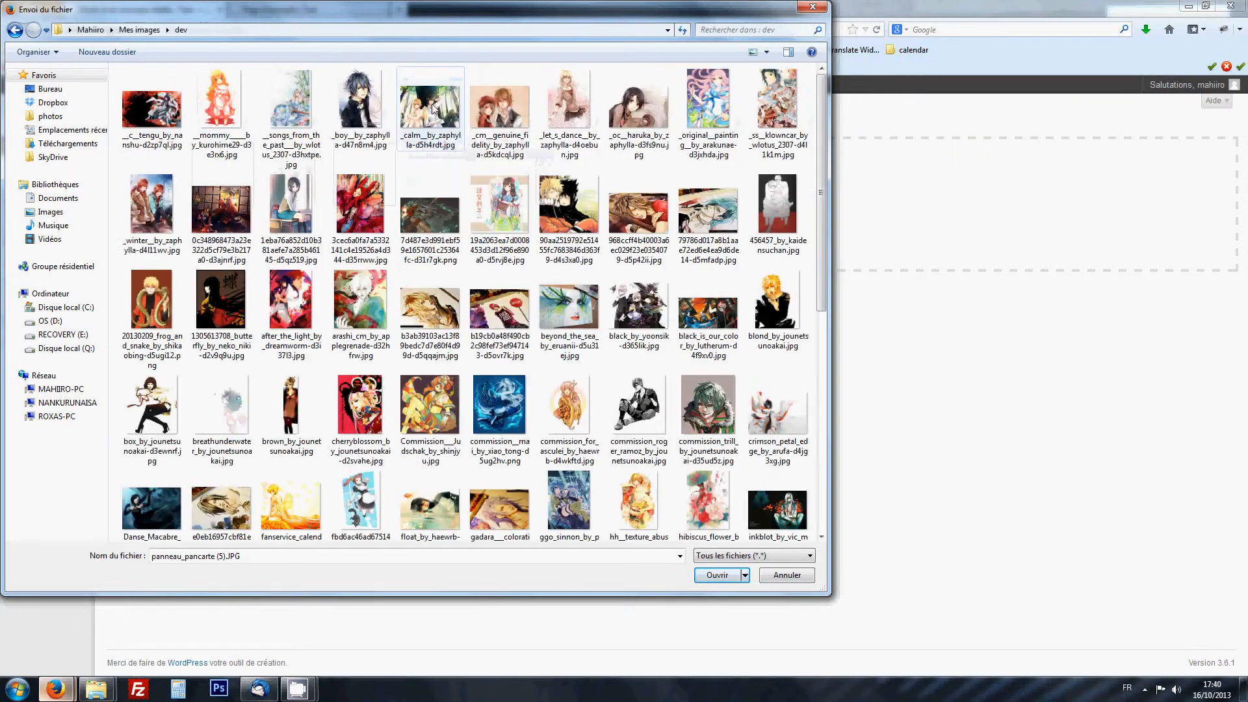
click(520, 213)
scroll(518, 241, down, 3)
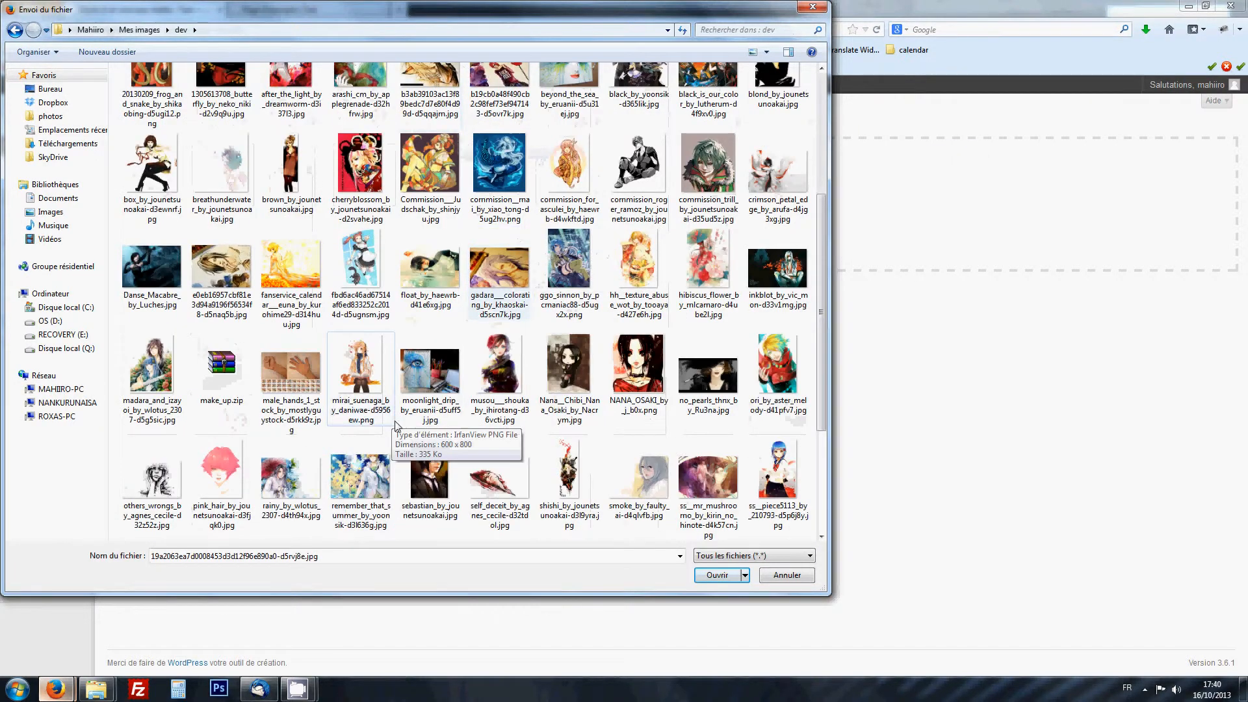
scroll(397, 422, down, 3)
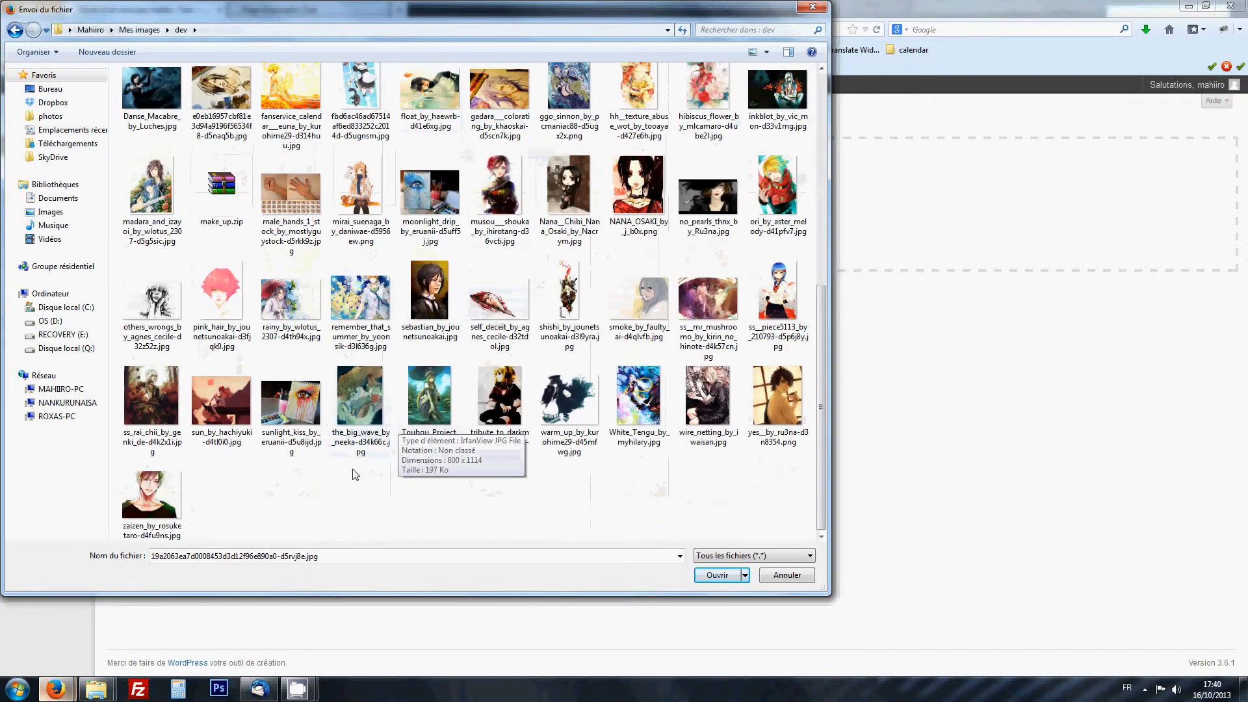
click(218, 296)
double_click(216, 296)
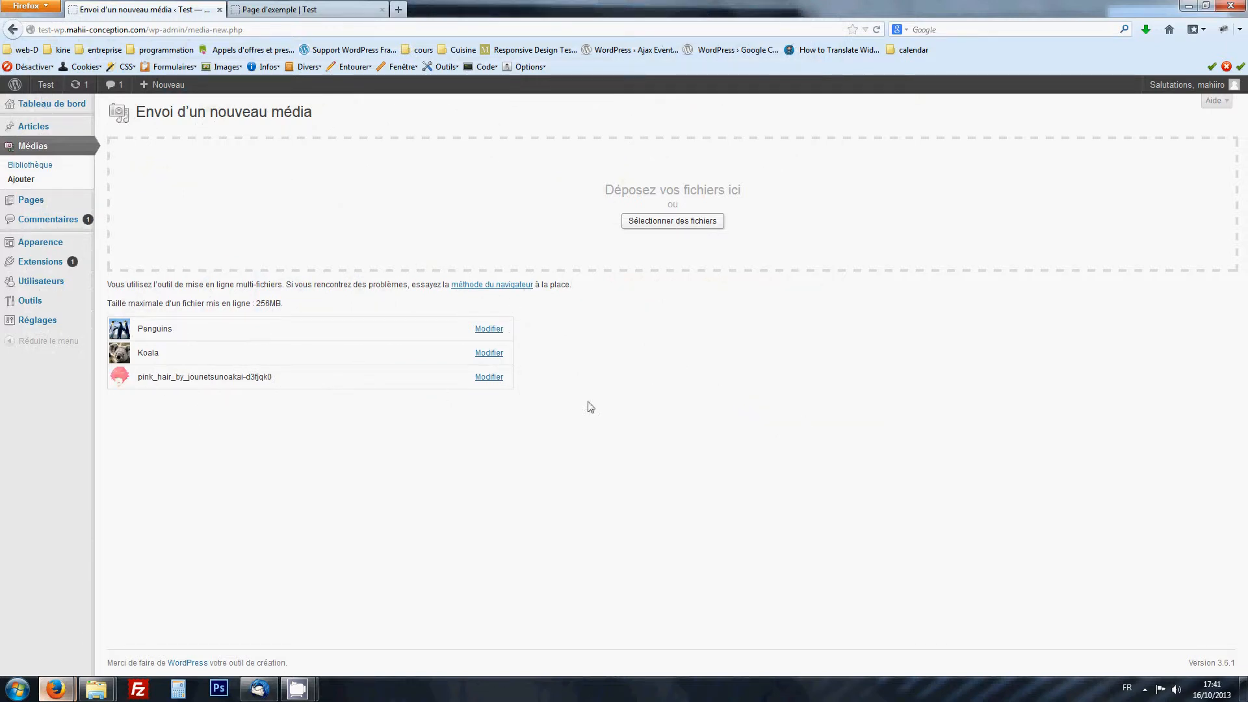
- Return to the media library and open the Koala image's details for editing
click(38, 169)
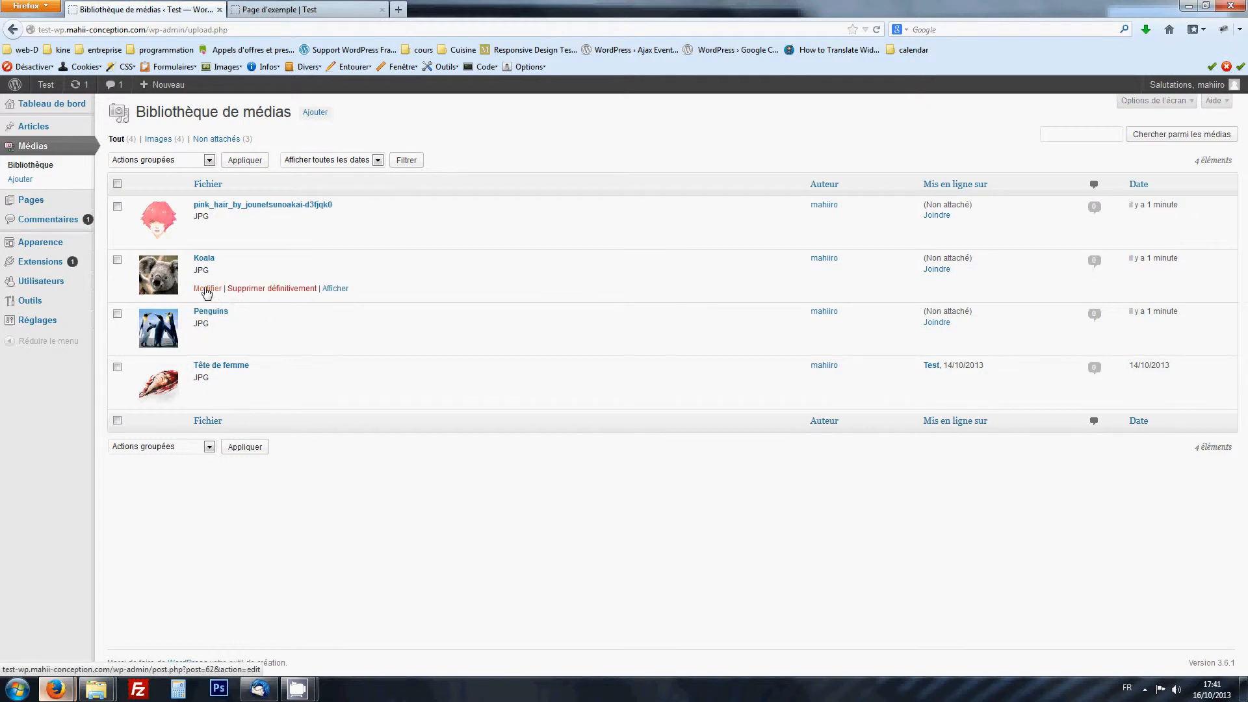
click(206, 290)
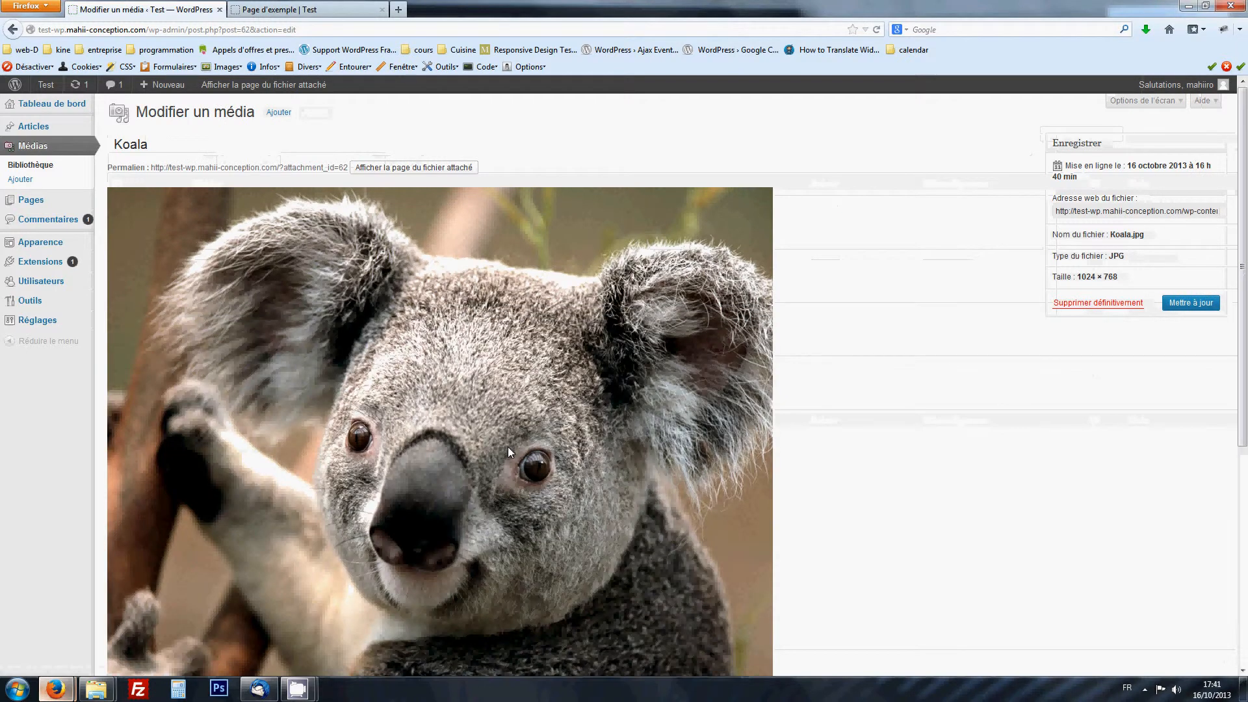
scroll(817, 418, down, 5)
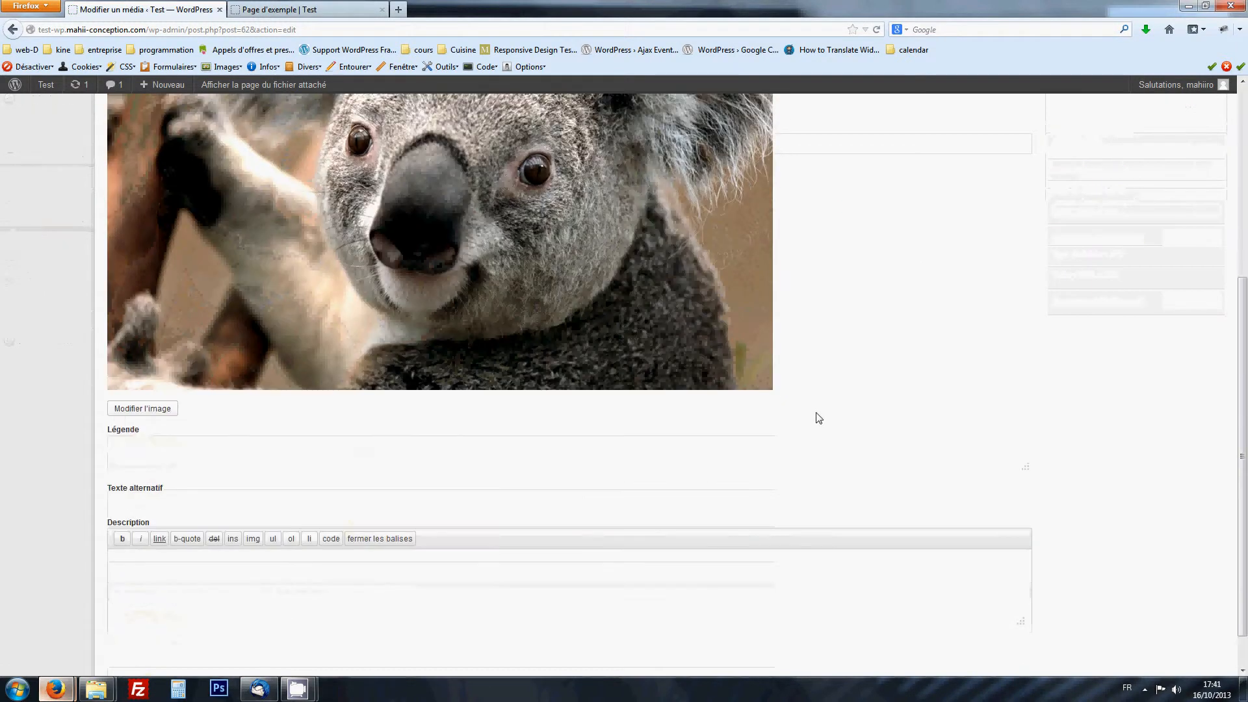
scroll(818, 418, up, 5)
scroll(816, 418, down, 4)
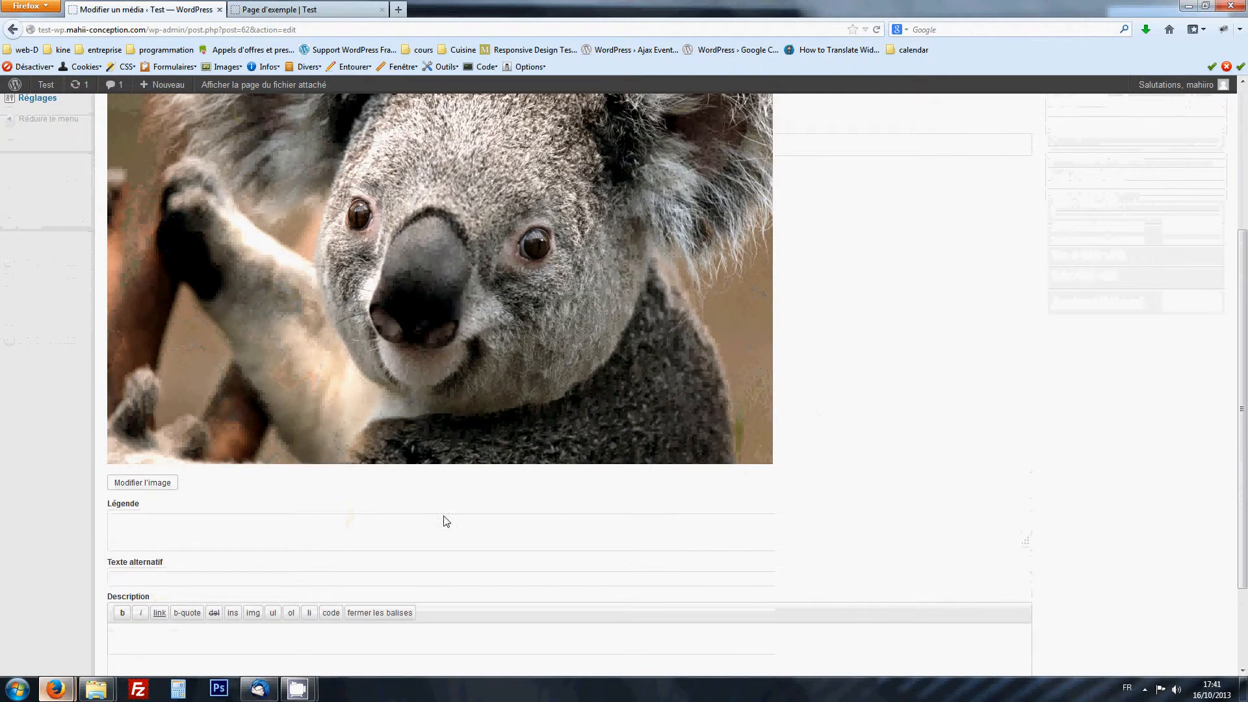
- Open the image editor for the Koala picture and review its cropping, resizing and thumbnail options
click(148, 483)
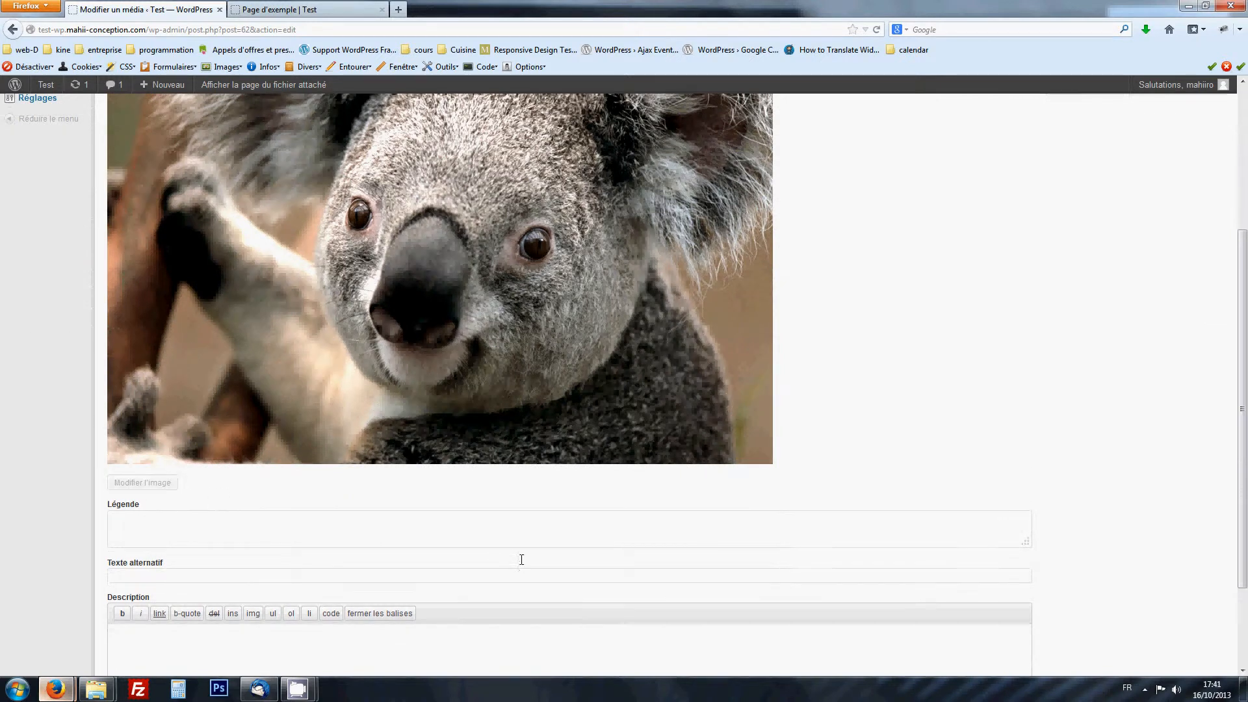
scroll(525, 544, up, 2)
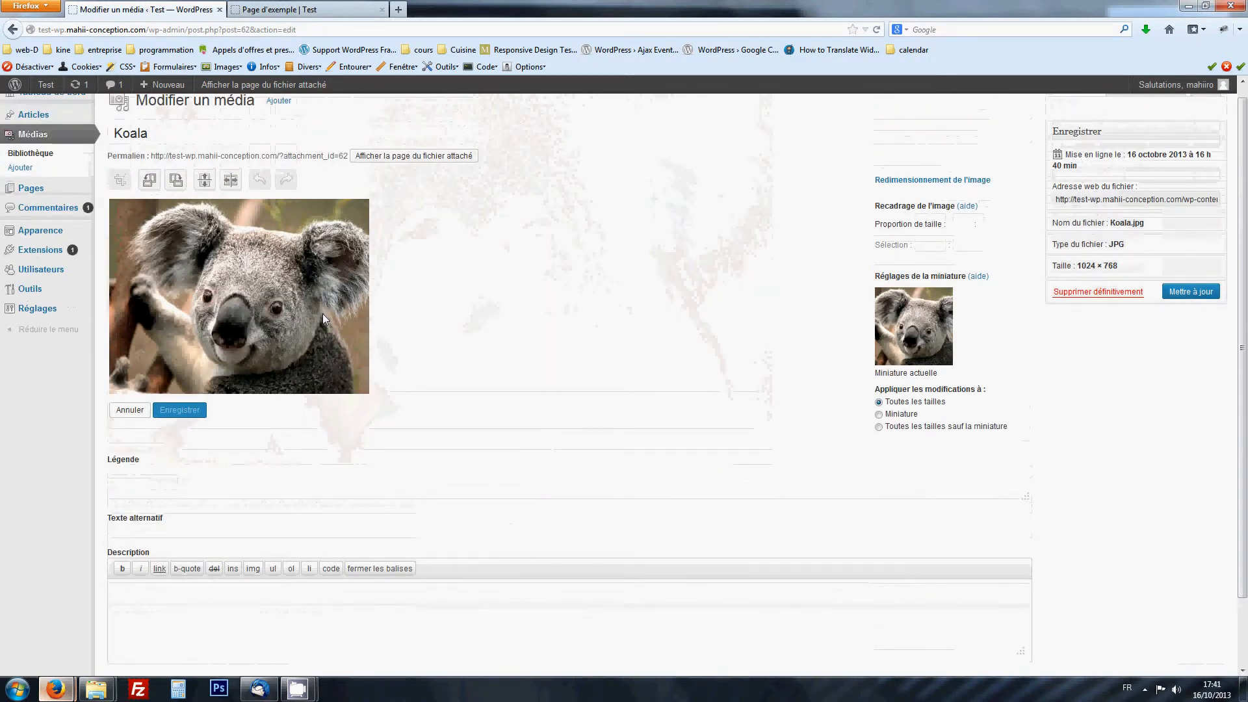
scroll(519, 441, down, 2)
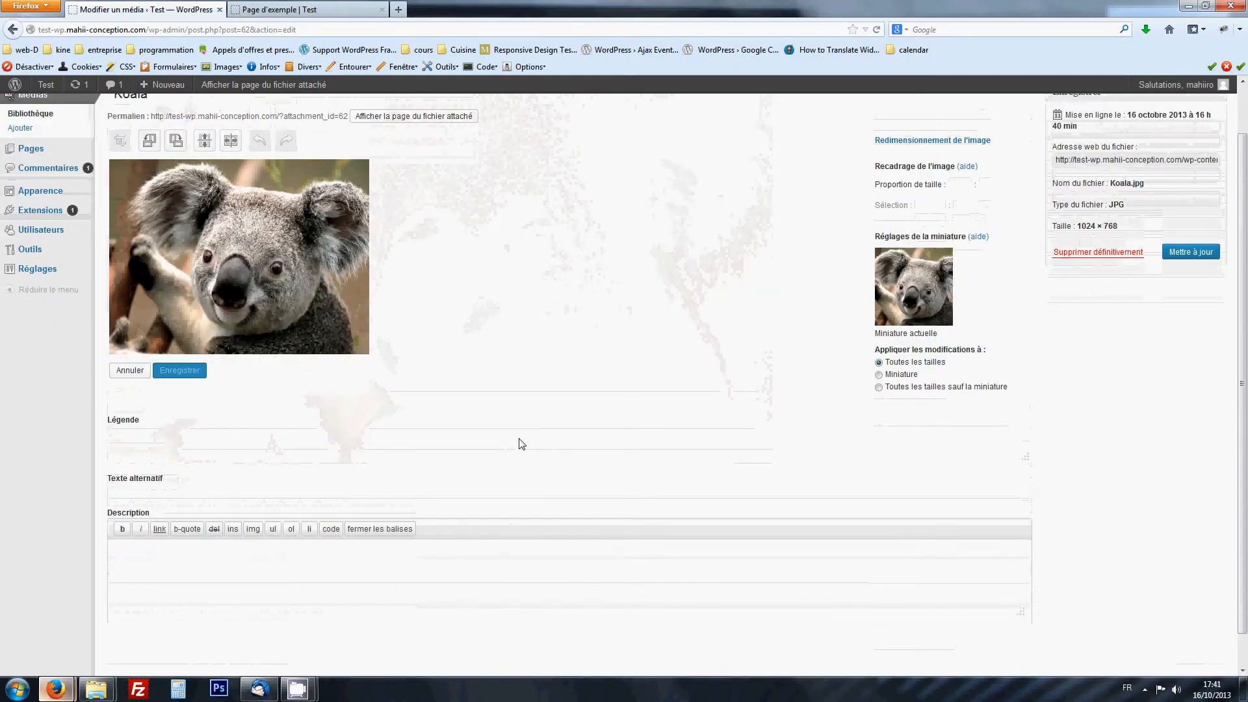
scroll(567, 426, up, 3)
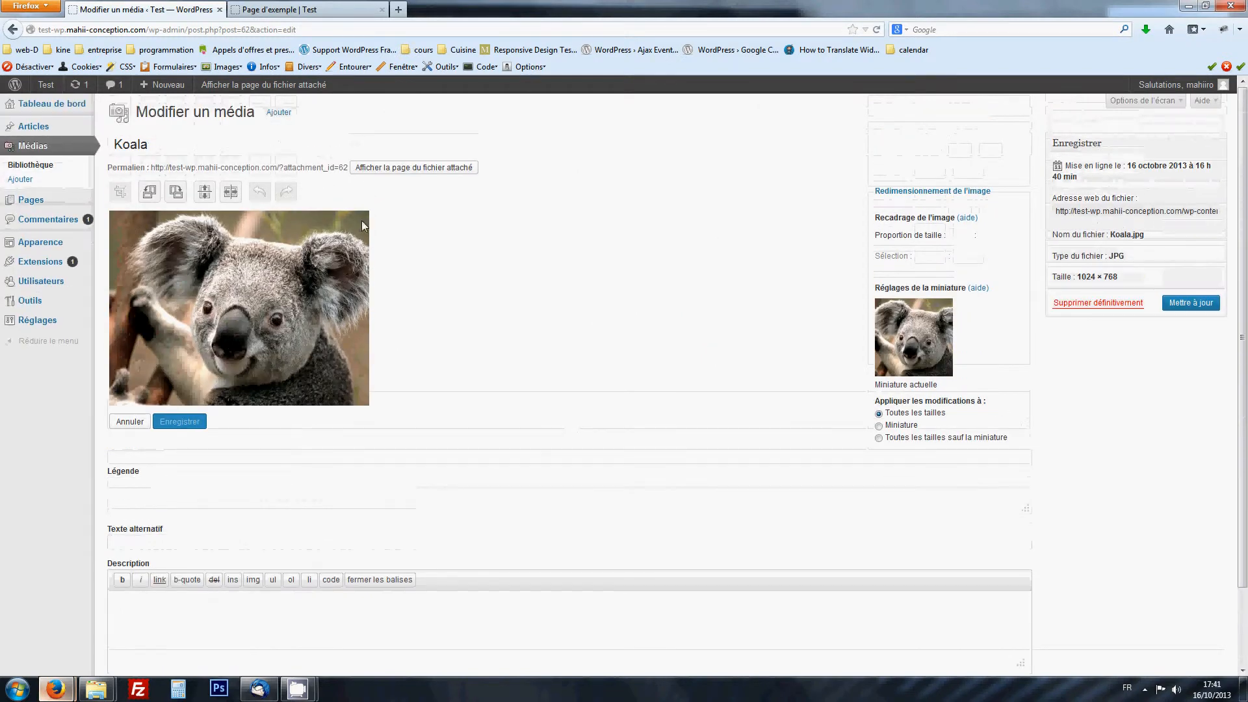
- Give the Koala image the caption "Koala"
click(202, 147)
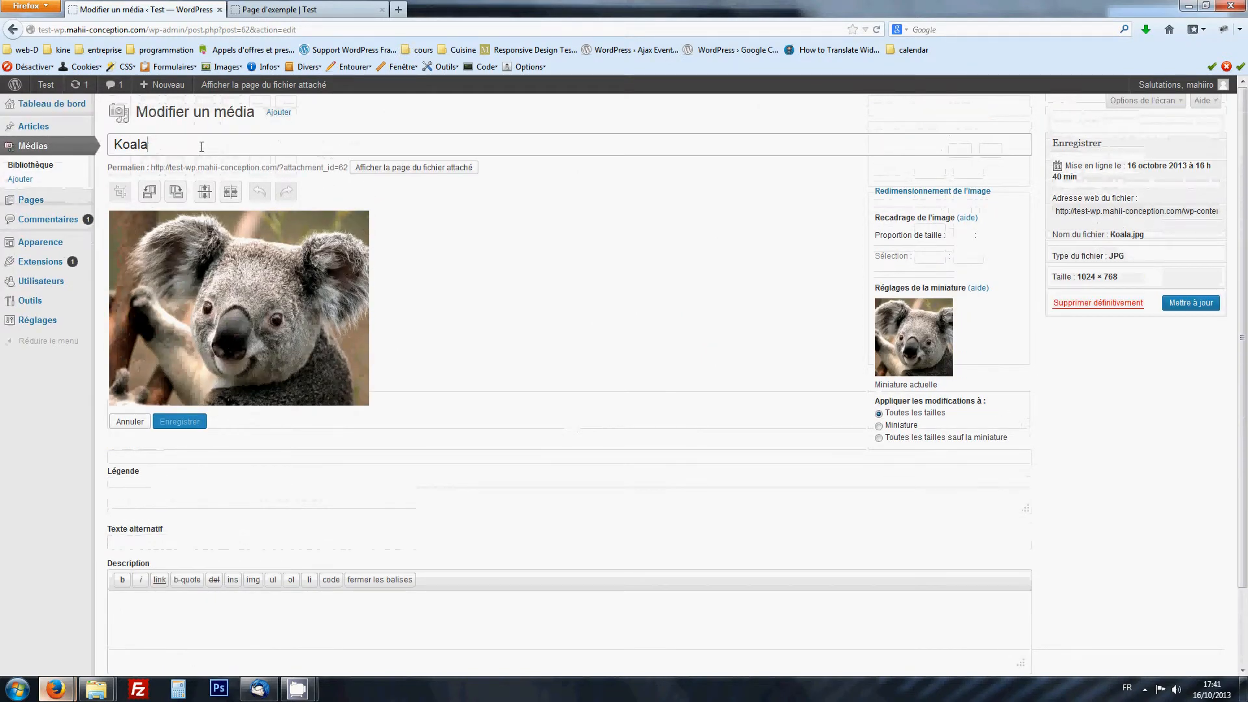
scroll(490, 295, down, 2)
click(178, 419)
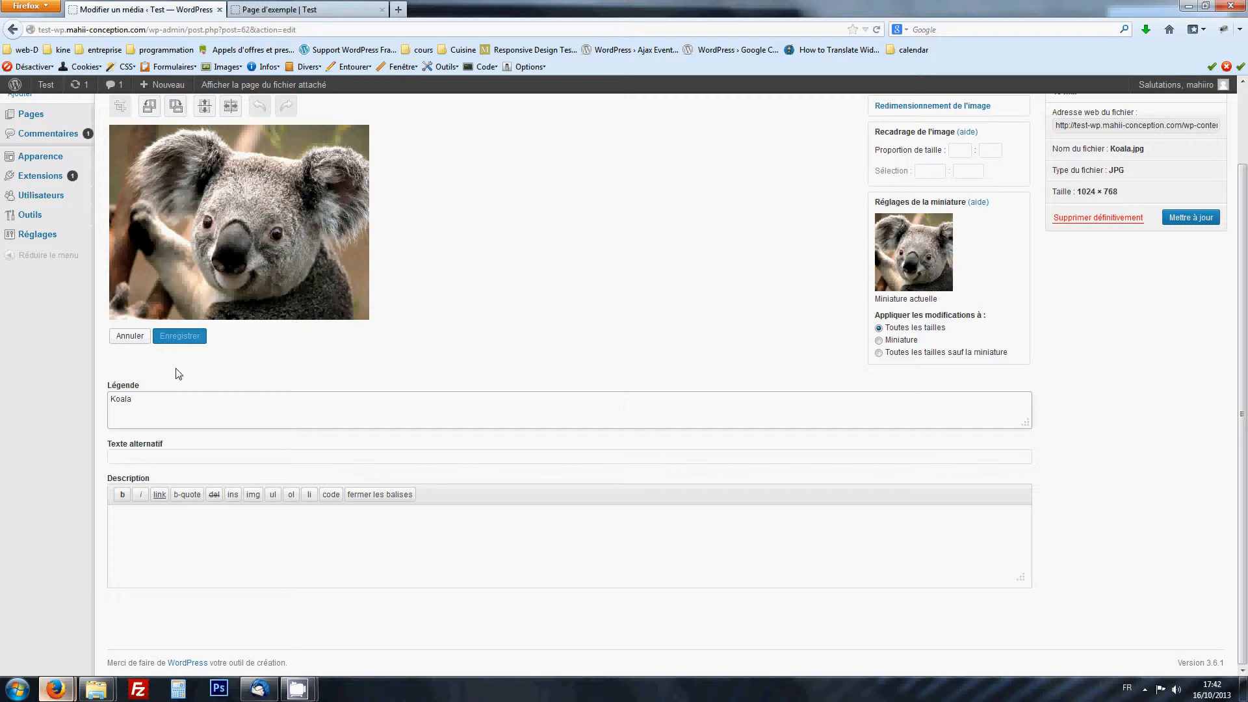
- Give the Koala image the alternative text "Koala" and place the cursor in its empty description
click(167, 454)
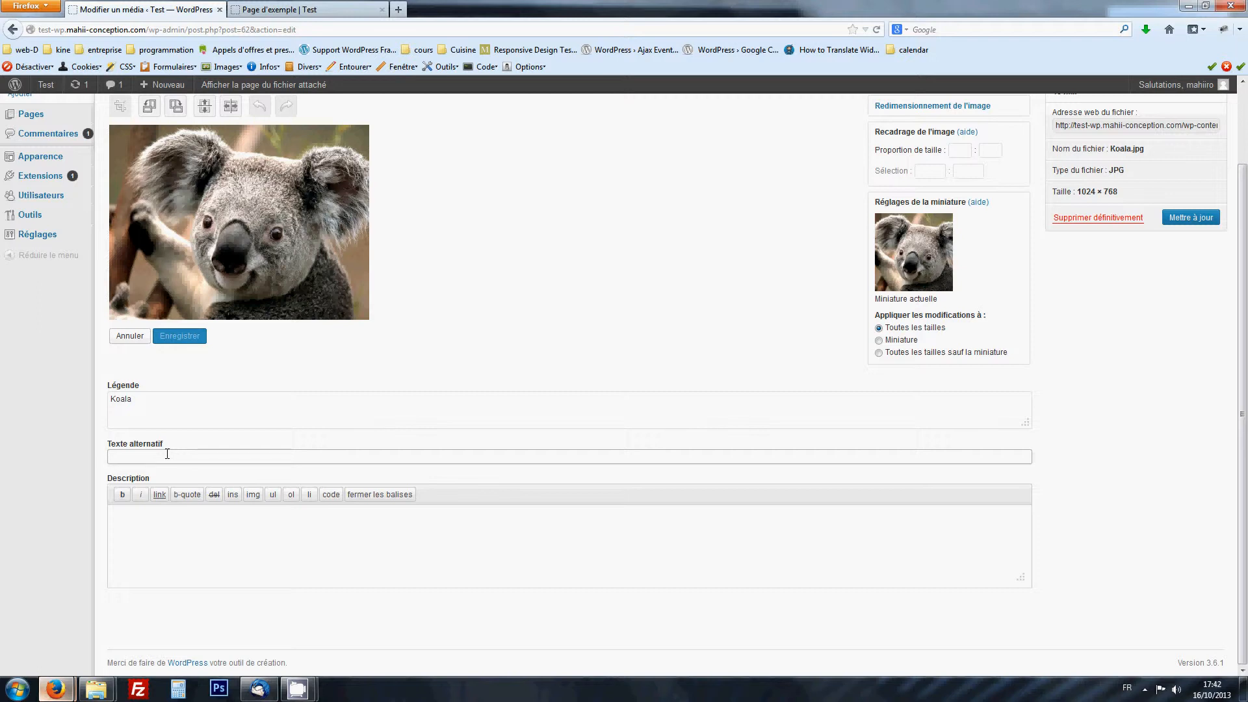
text(Kola)
text(ala)
key(BackSpace)
key(BackSpace)
text(ala)
click(210, 584)
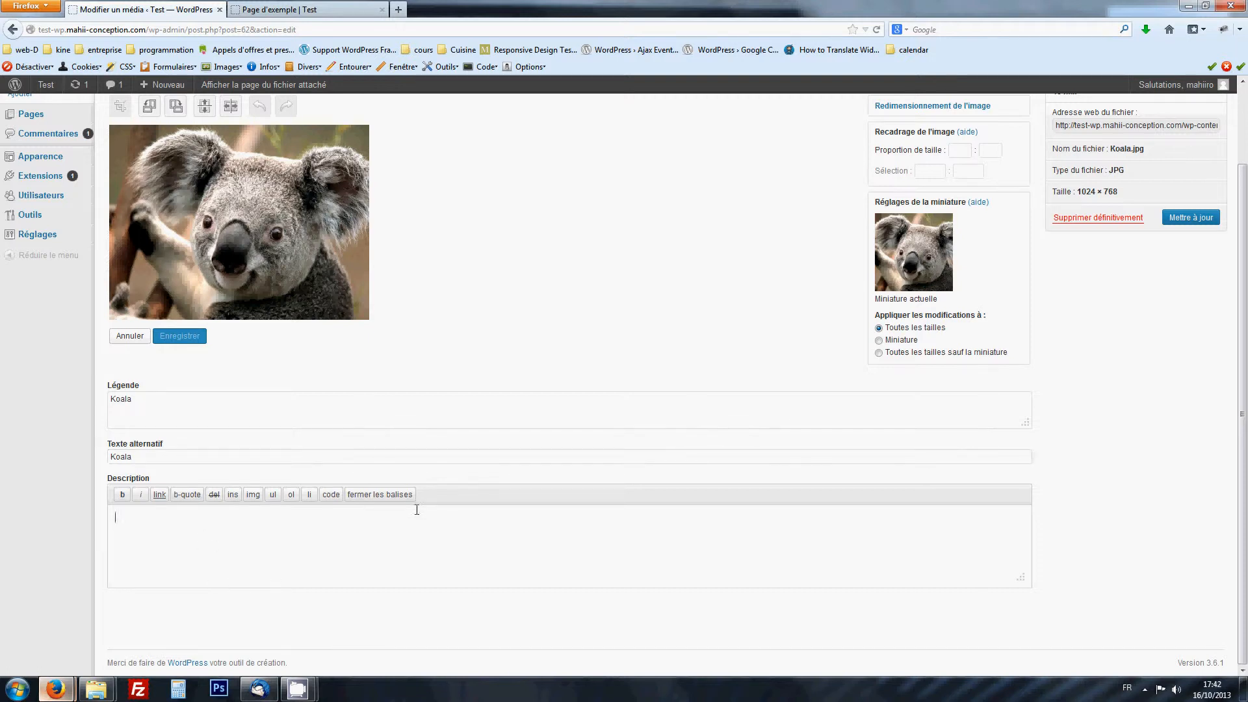
- Set the Koala image's edits to apply to all sizes (Toutes les tailles)
scroll(557, 456, up, 2)
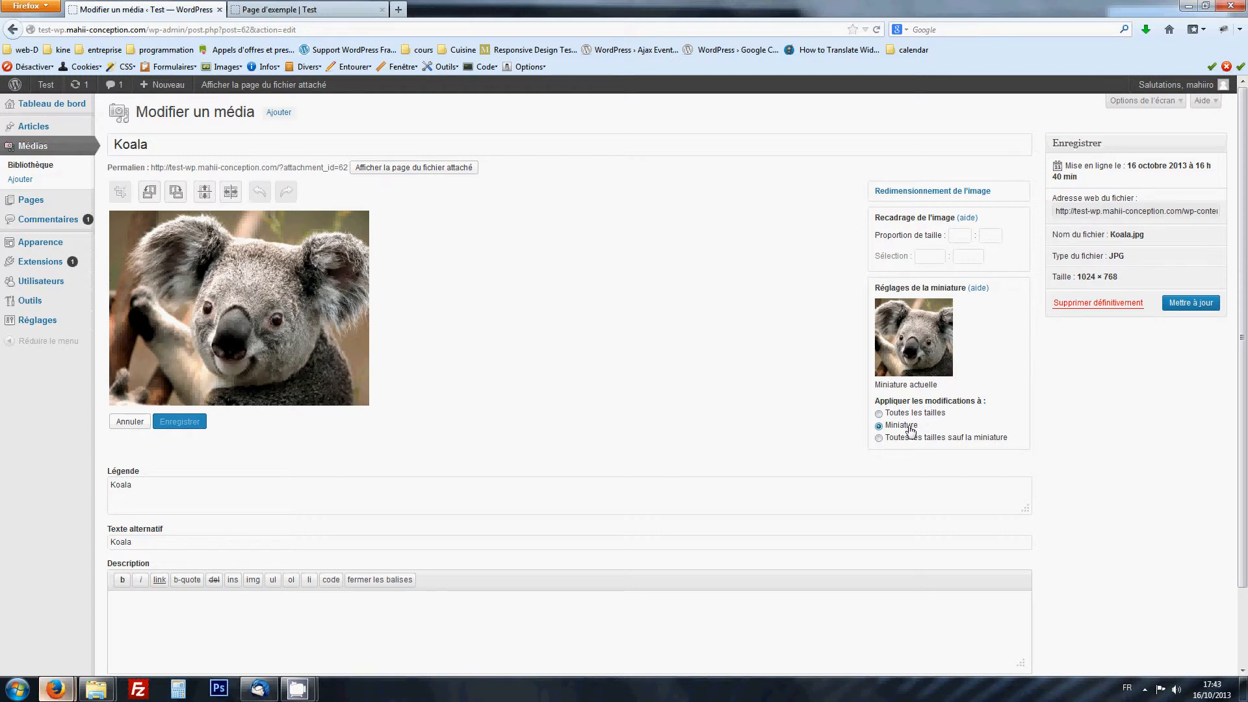
click(943, 442)
click(933, 413)
- Scale the Koala image proportionally to a width of 700 pixels and apply the resizing
click(910, 193)
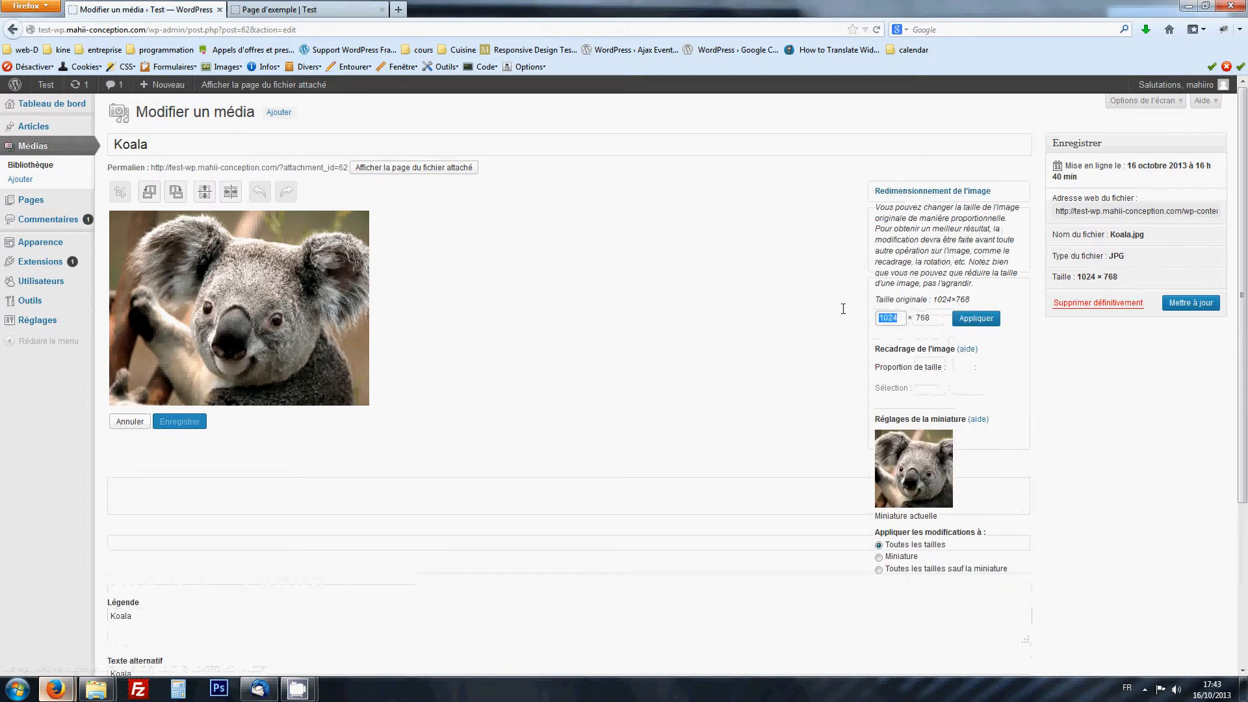
text(900)
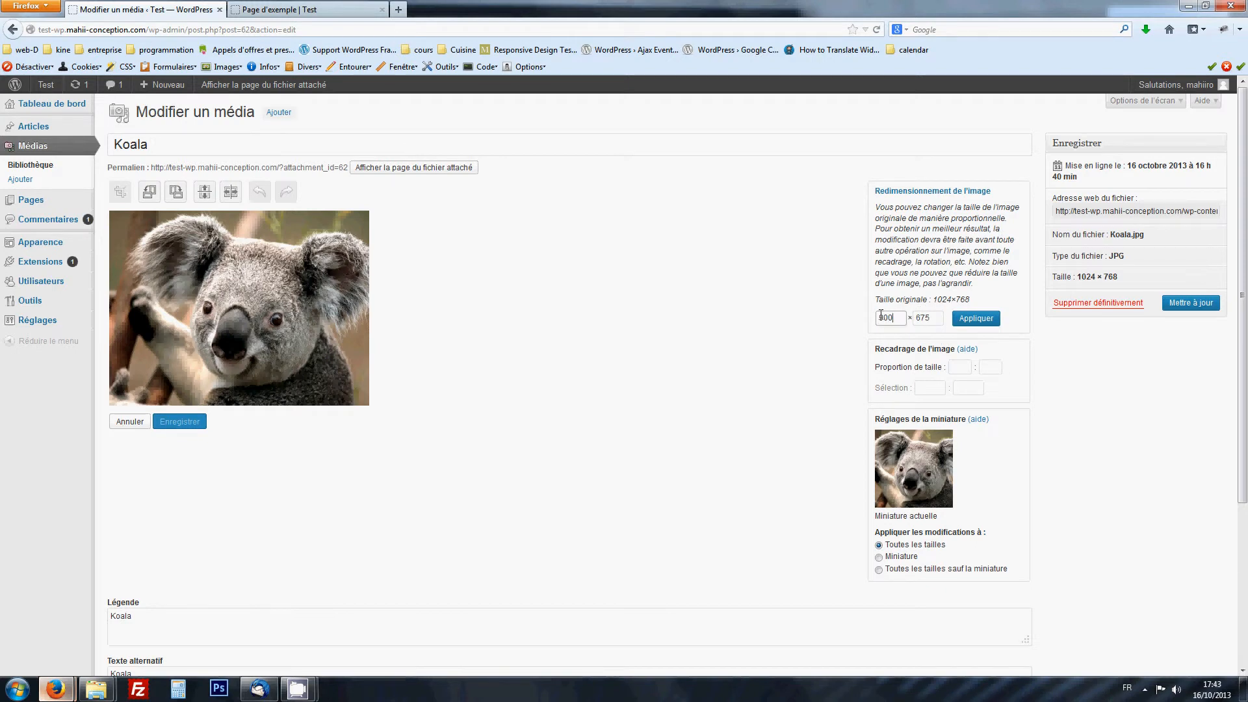
drag(891, 319, 859, 325)
text(700)
click(937, 319)
click(977, 319)
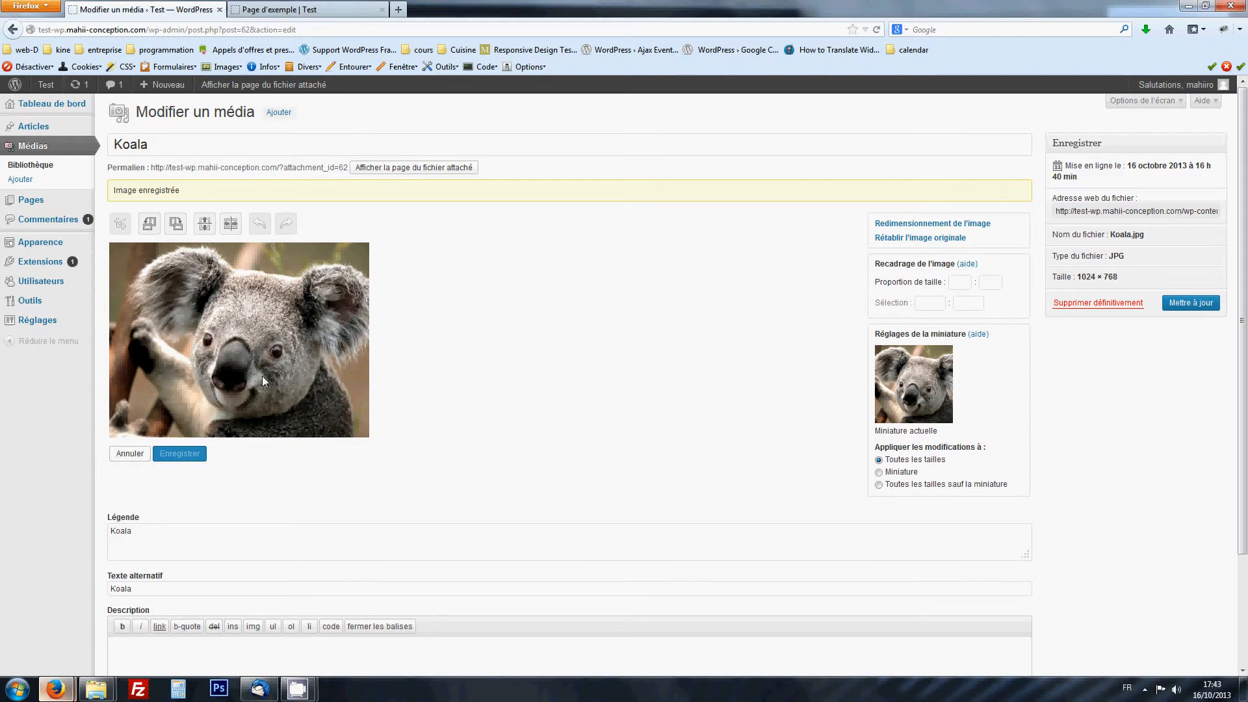
- Crop the Koala image to a selection of about 595 × 474 around the koala's head and save the image
scroll(275, 357, down, 1)
scroll(294, 361, up, 1)
drag(150, 262, 360, 424)
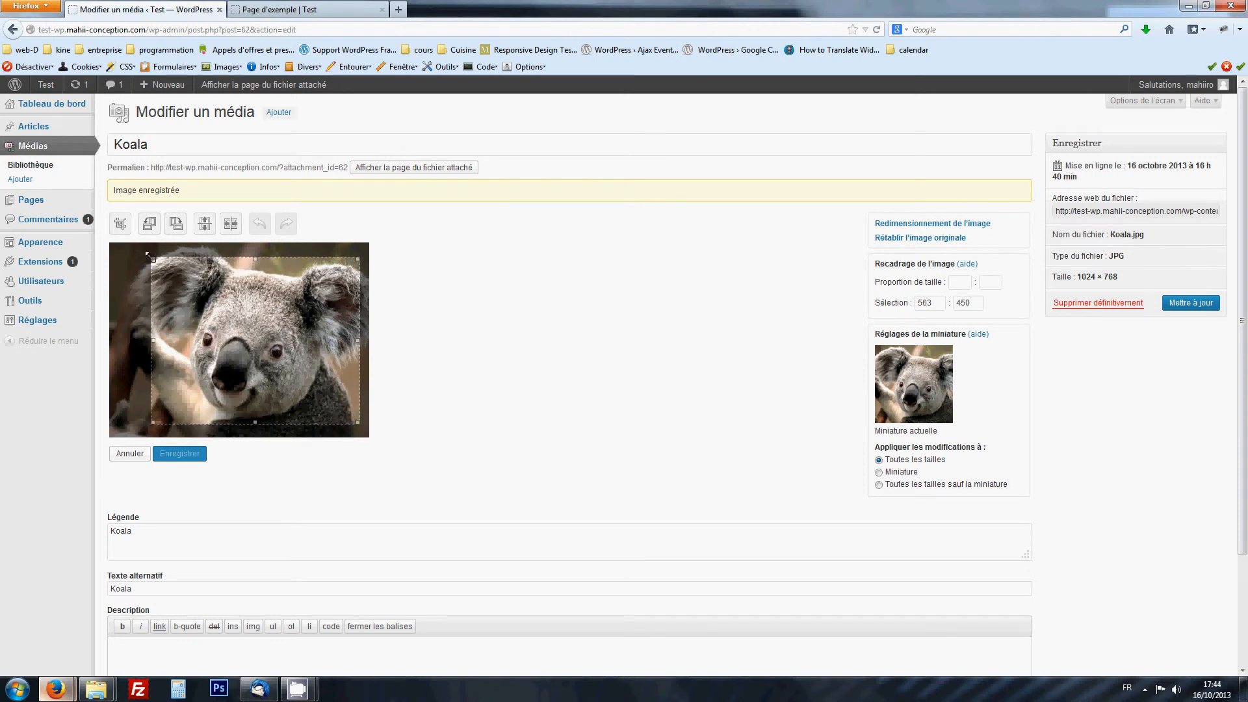
drag(151, 263, 150, 251)
drag(141, 336, 126, 337)
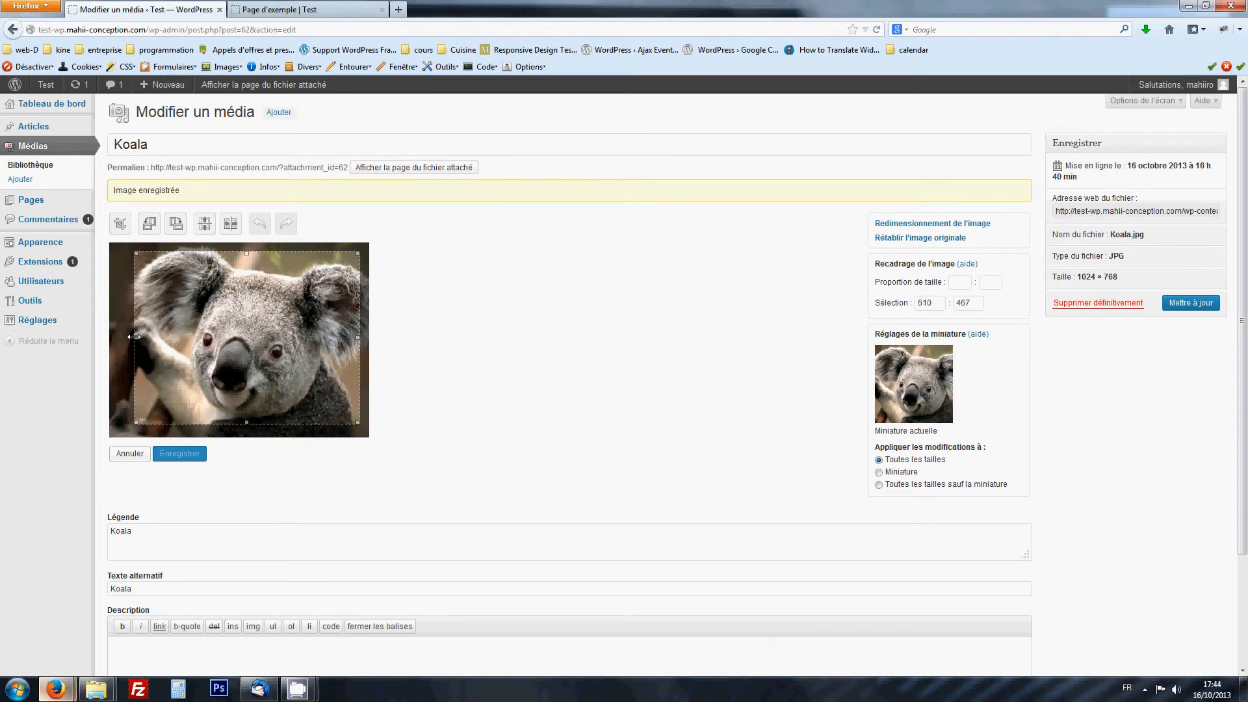
drag(245, 424, 246, 427)
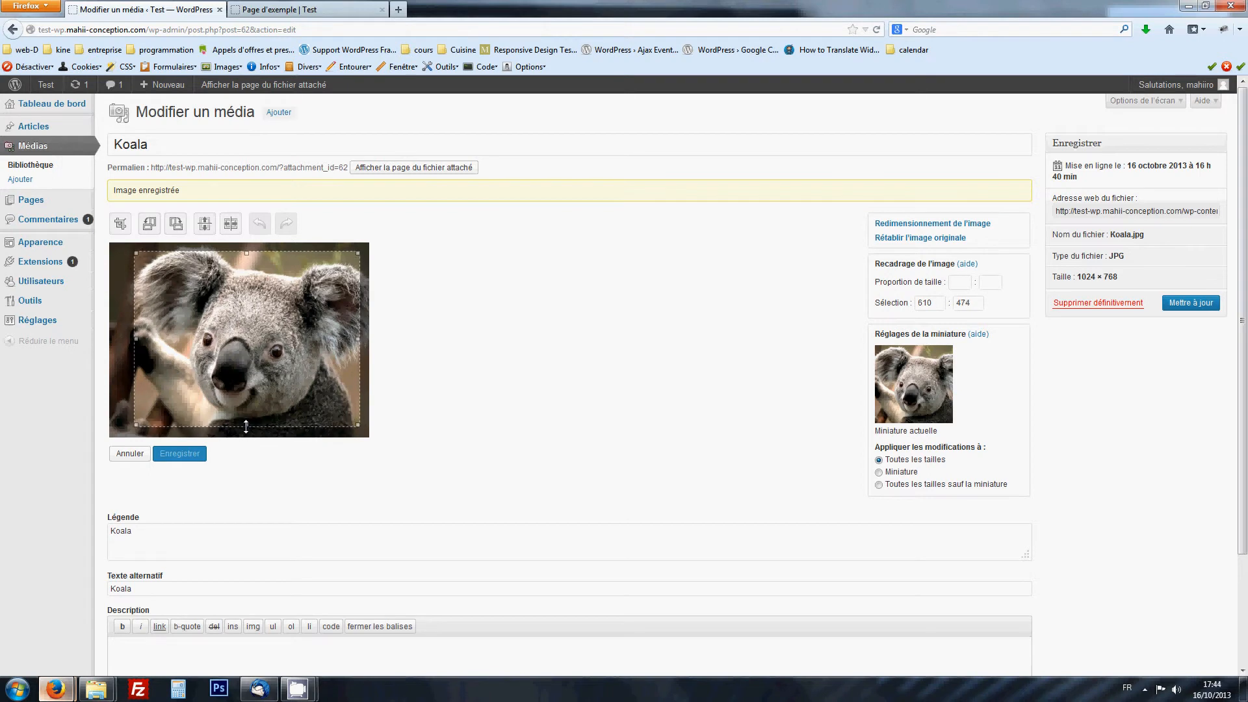
drag(358, 340, 359, 340)
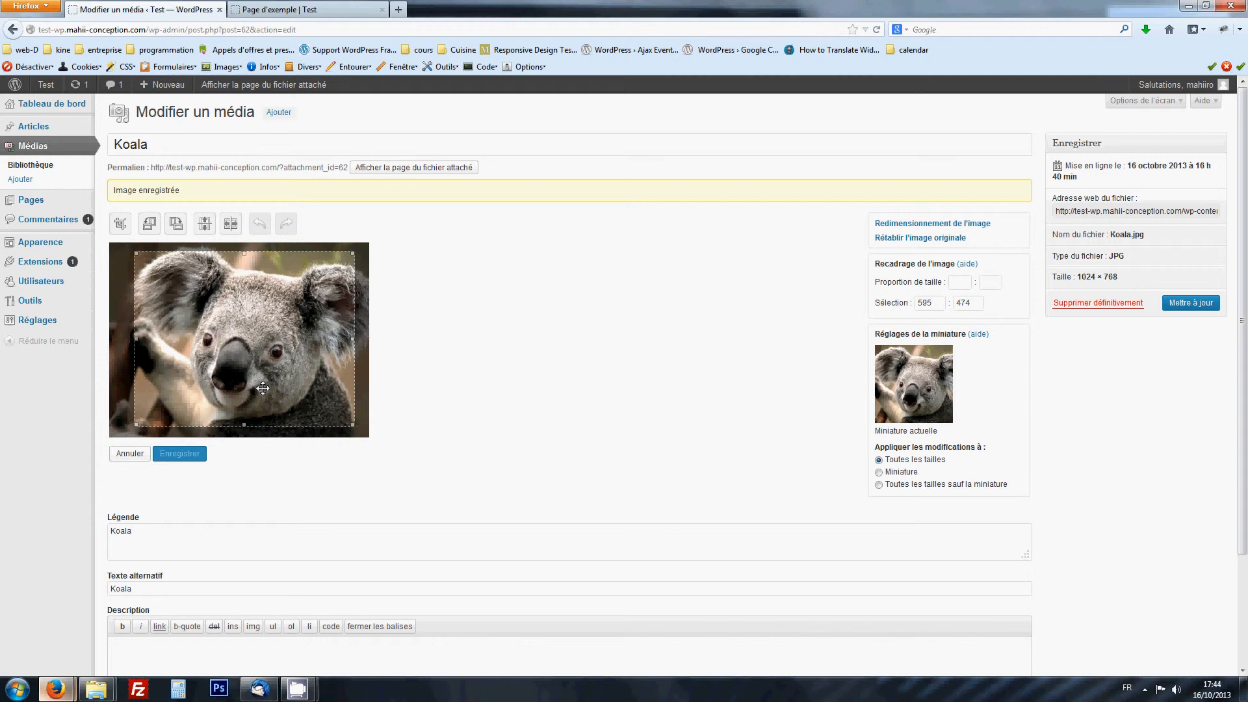
click(121, 223)
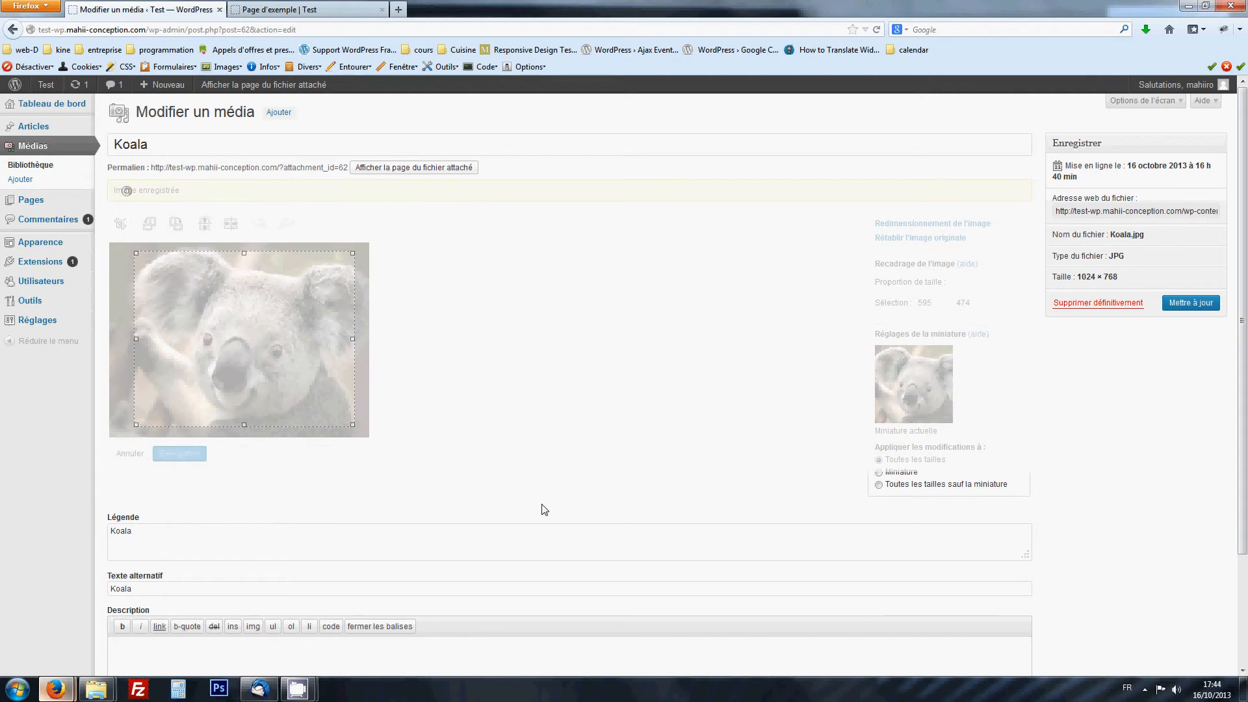
click(192, 466)
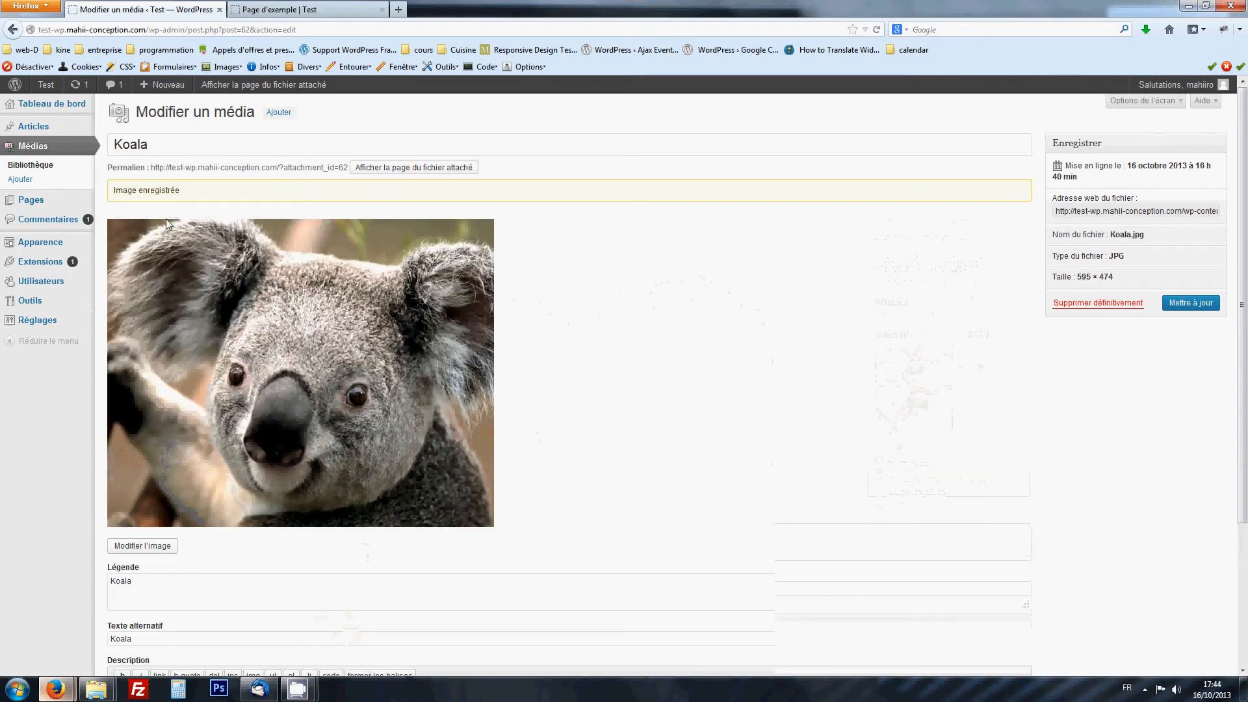
- Reopen the image editor, flip the Koala image vertically and back upright, and save it
click(154, 545)
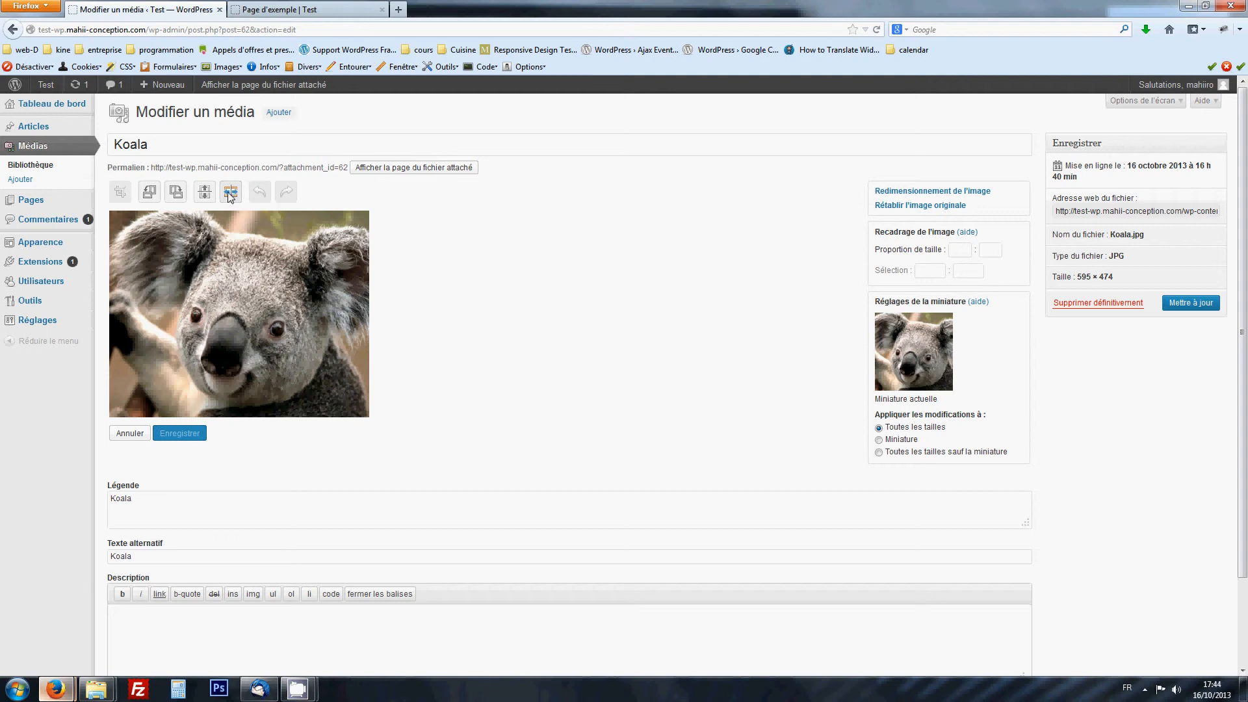
click(206, 193)
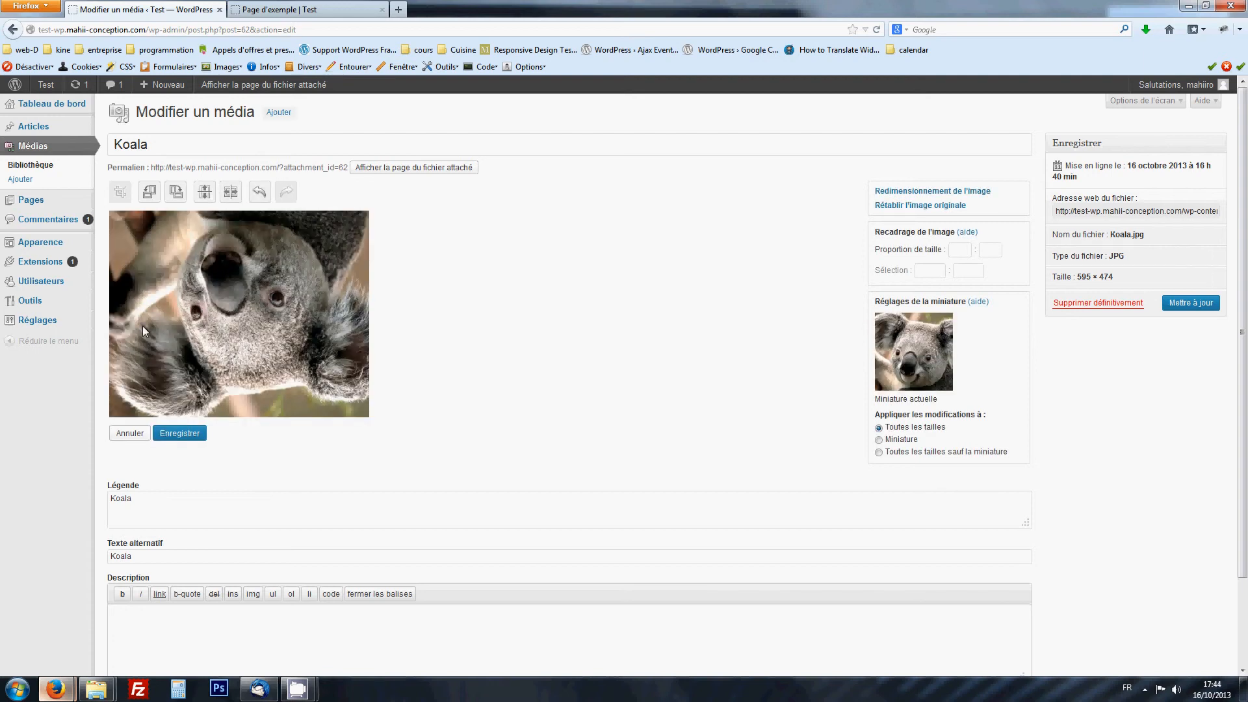
click(206, 193)
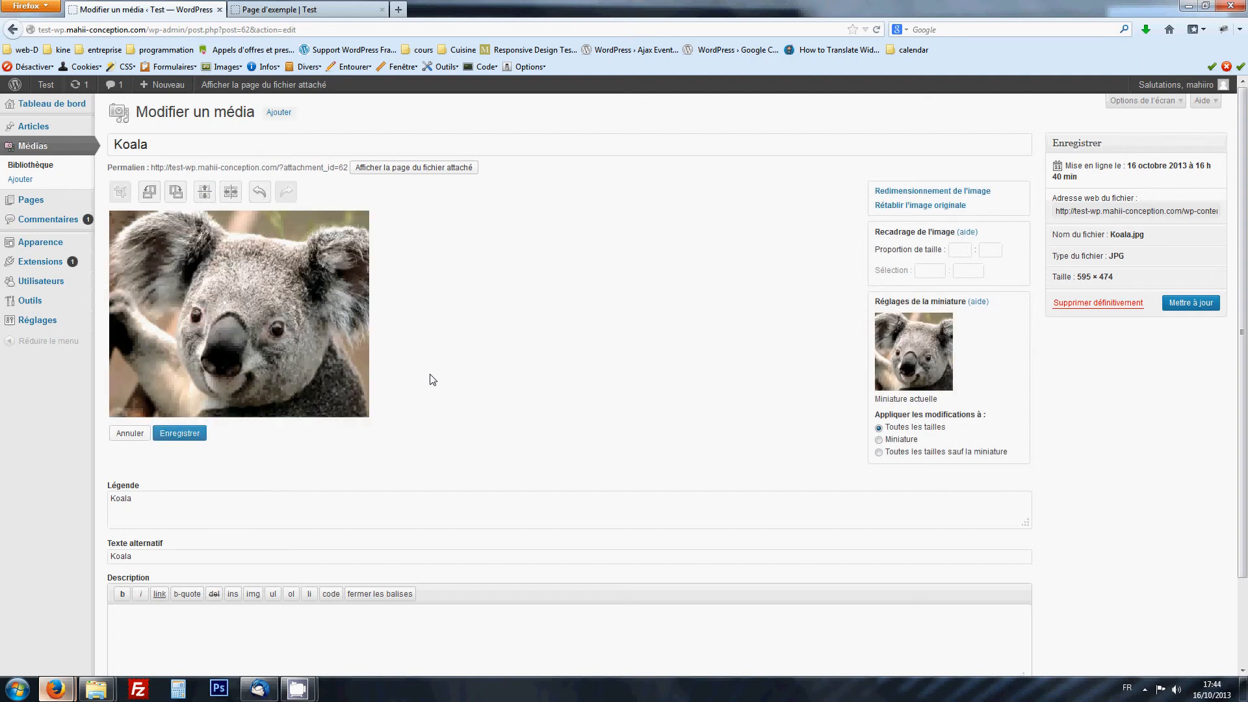
scroll(433, 380, down, 3)
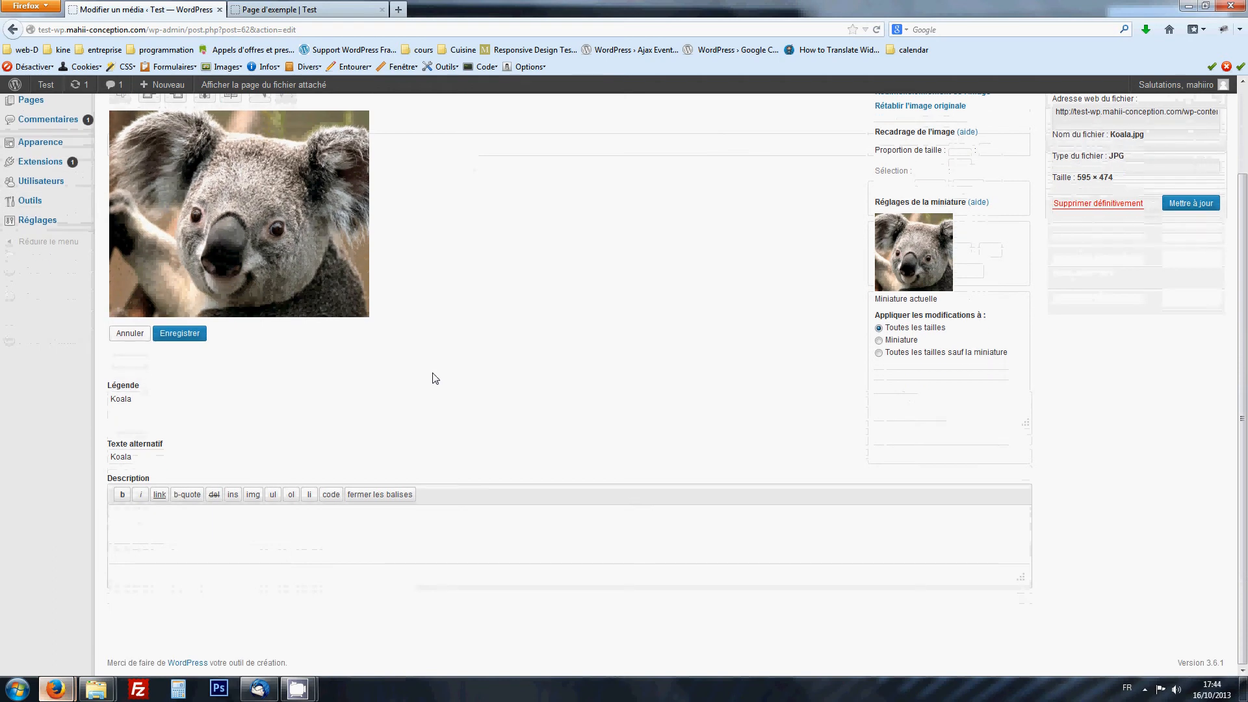
scroll(435, 379, up, 3)
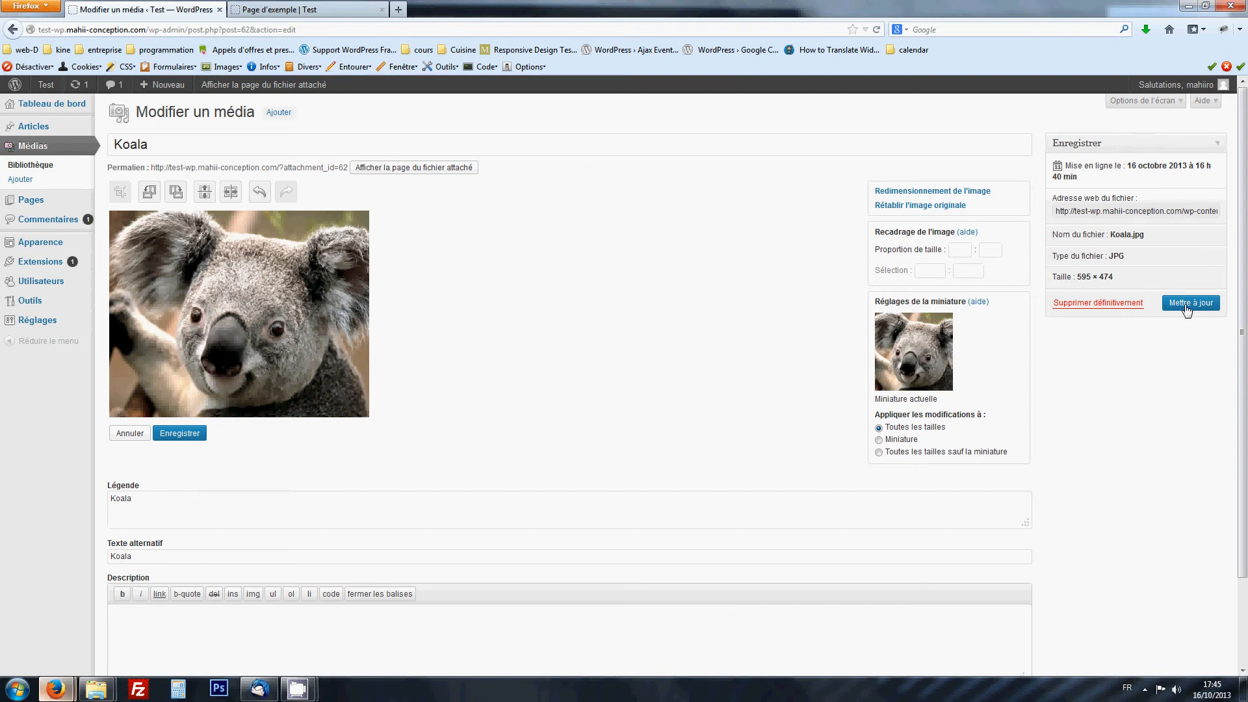
click(180, 432)
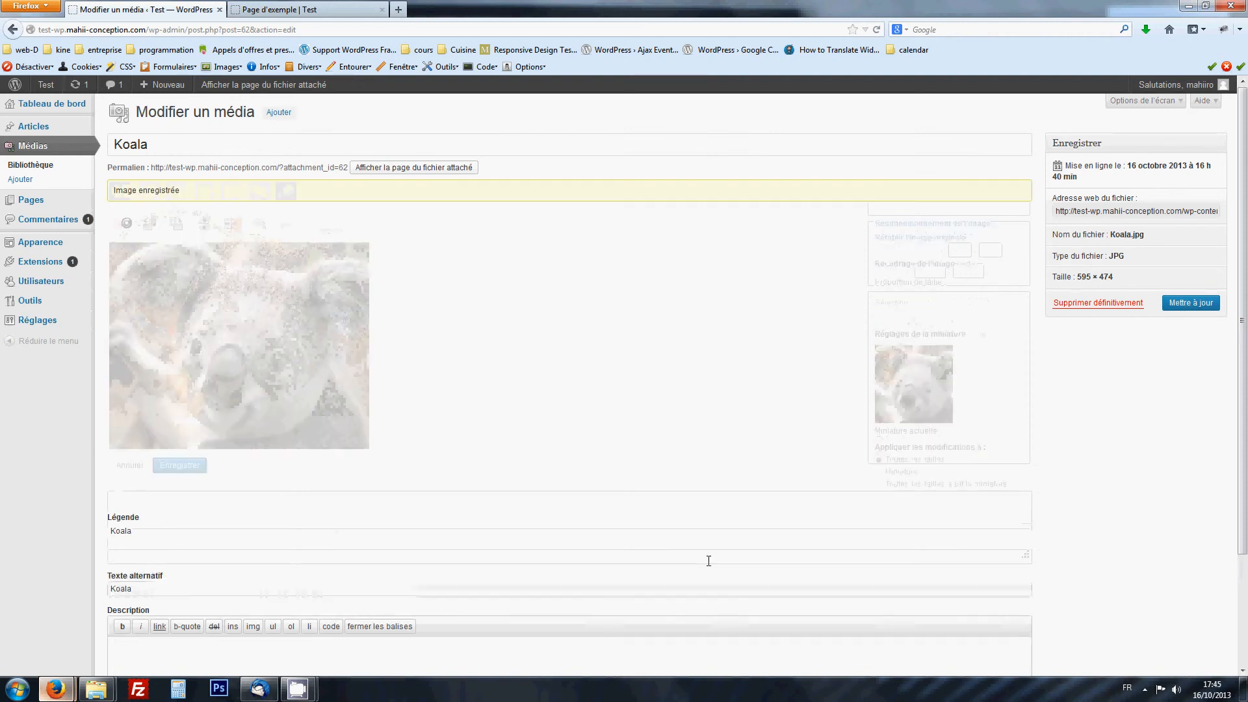
- Check the Koala image's caption, alternative text and description, update the media file and return to the media library
scroll(150, 423, down, 5)
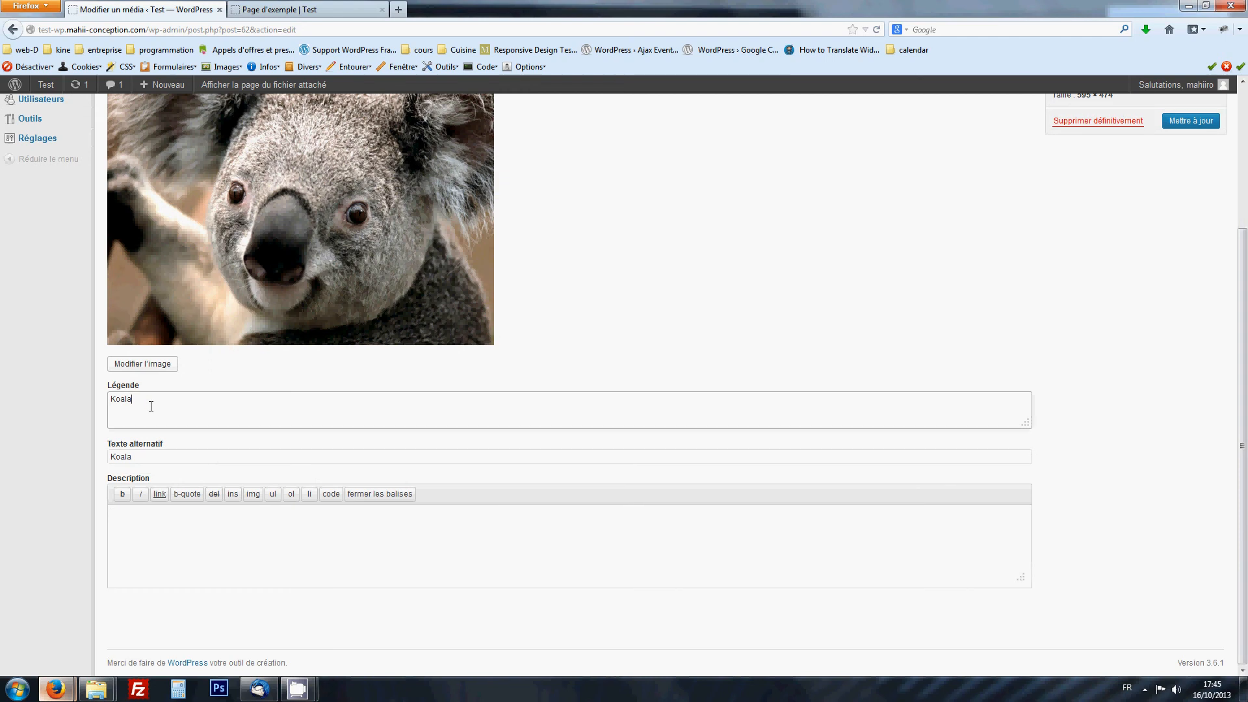
click(202, 457)
click(231, 517)
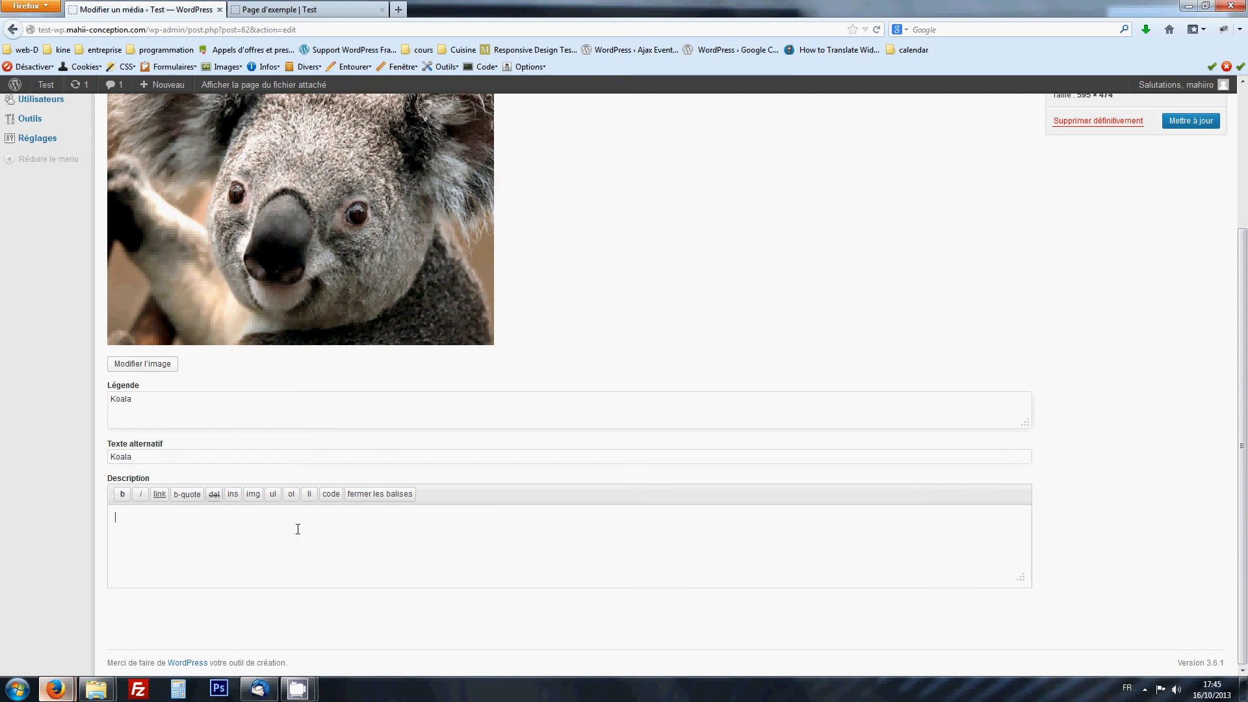
scroll(559, 497, up, 5)
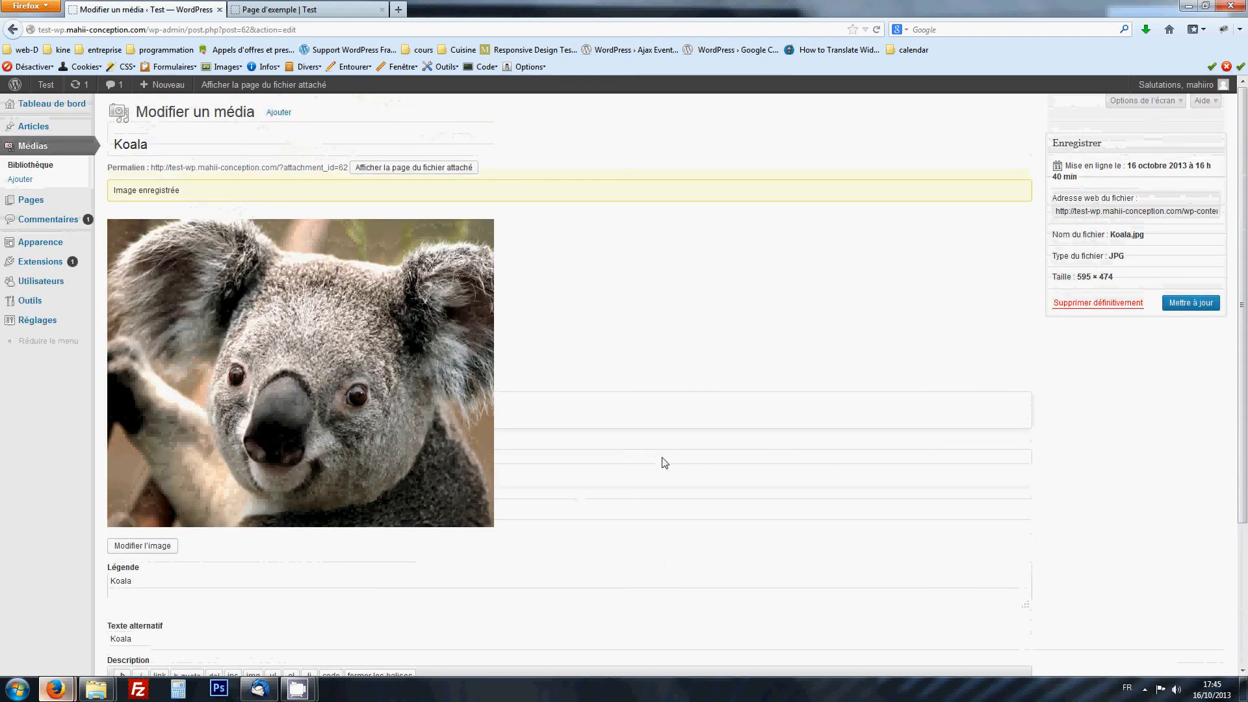
click(1187, 308)
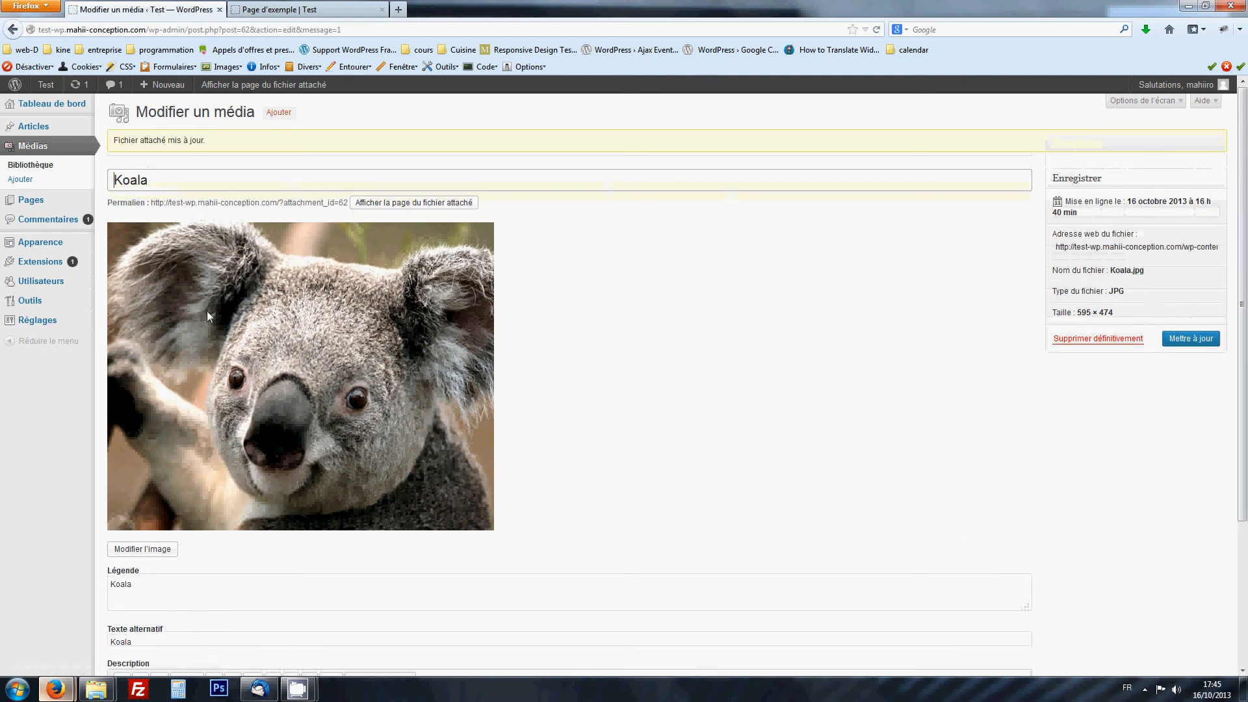
click(31, 164)
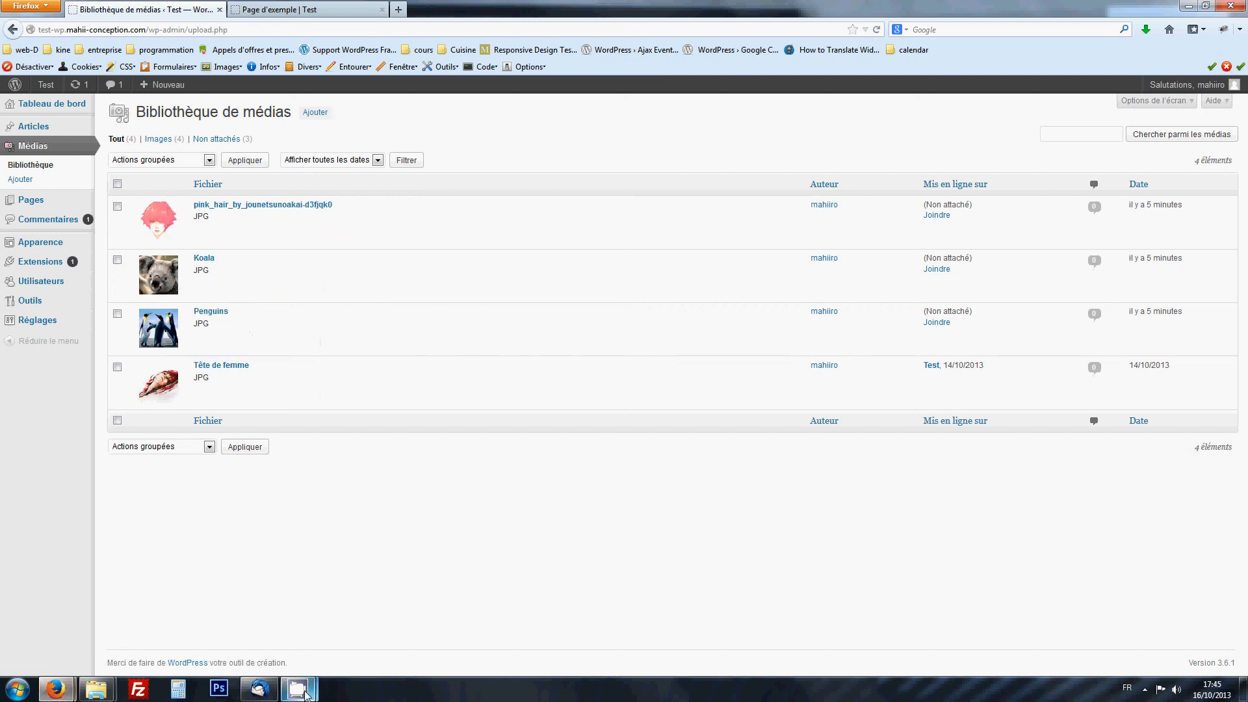
mouse_move(301, 695)
click(369, 568)
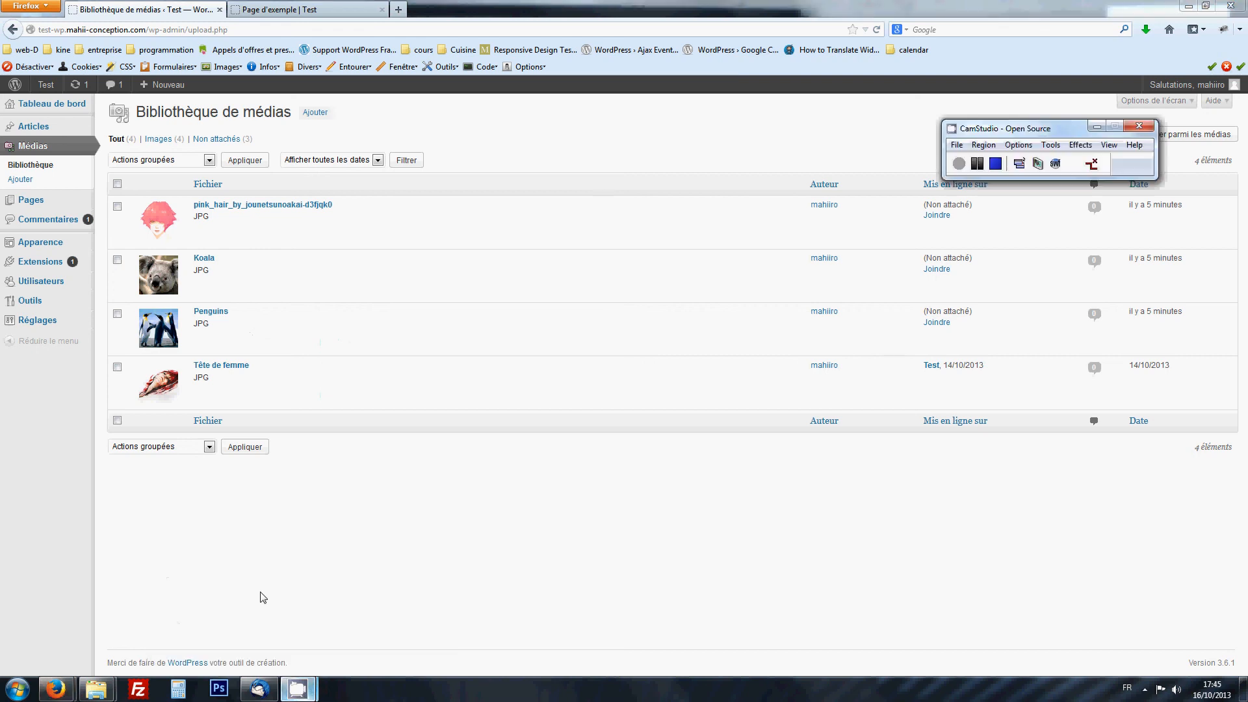